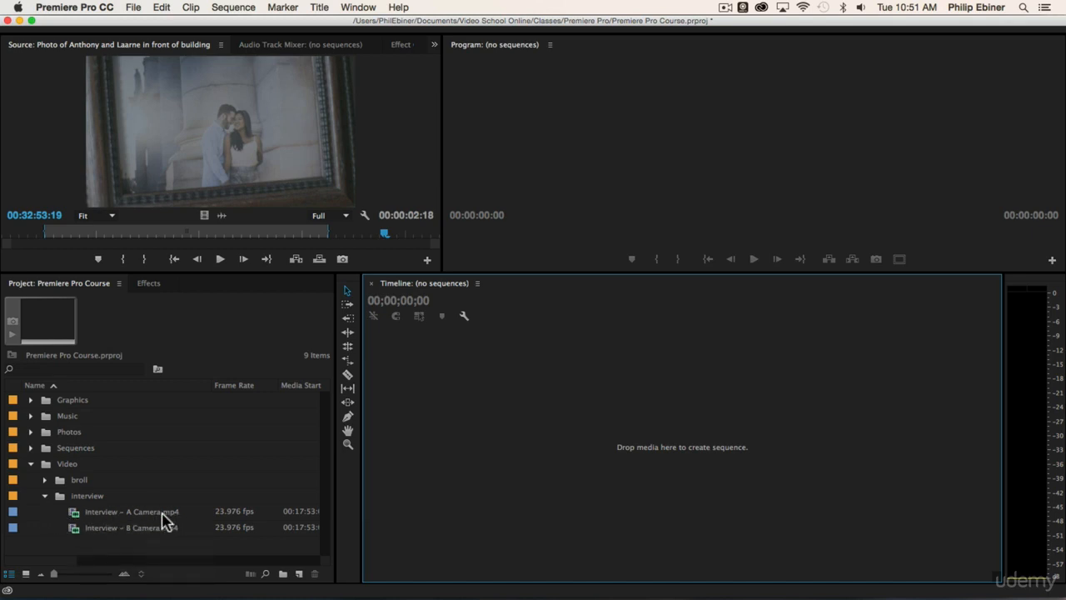
# Expand the broll bin and create a sequence from the clip Interview – A Camera.mp4 in the interview bin
pyautogui.click(44, 481)
pyautogui.scroll(-5, 187, 474)
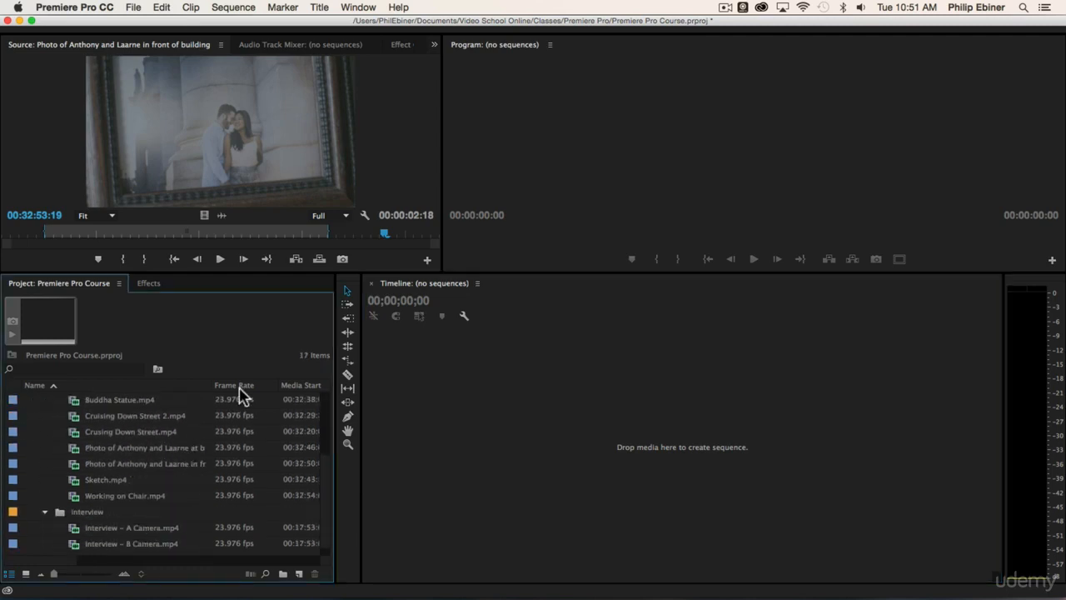
pyautogui.scroll(3, 241, 422)
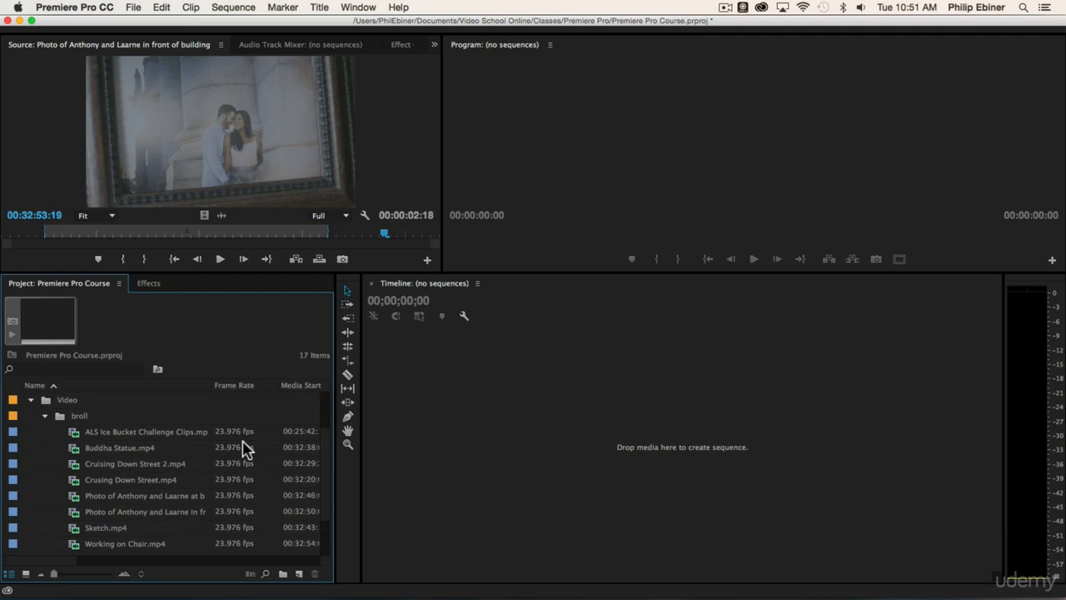
pyautogui.scroll(-2, 246, 448)
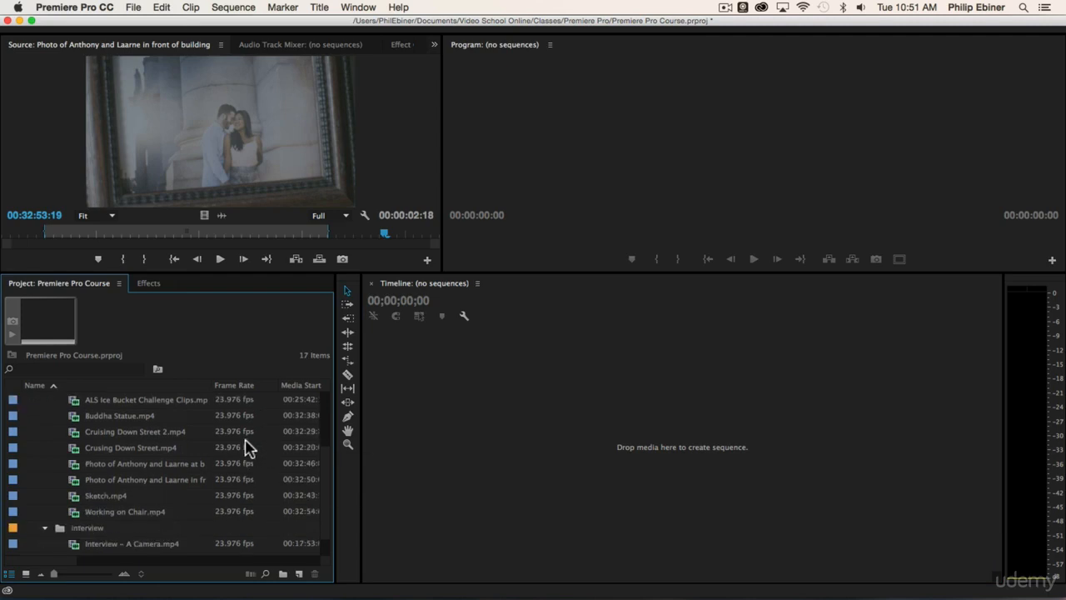
pyautogui.scroll(-1, 247, 447)
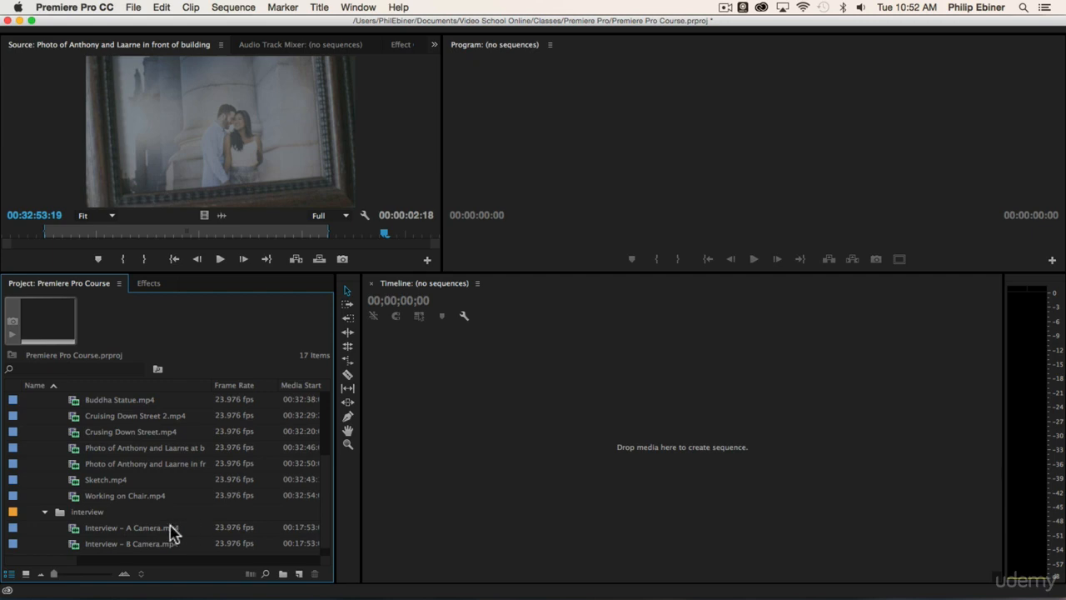
pyautogui.click(108, 528)
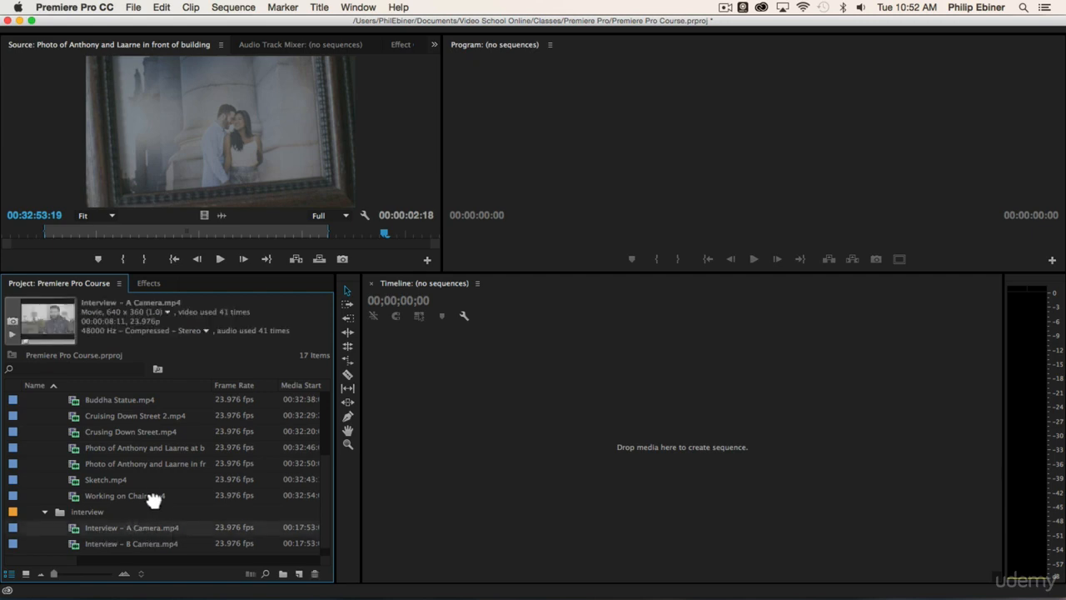
pyautogui.moveTo(248, 502); pyautogui.dragTo(300, 576)
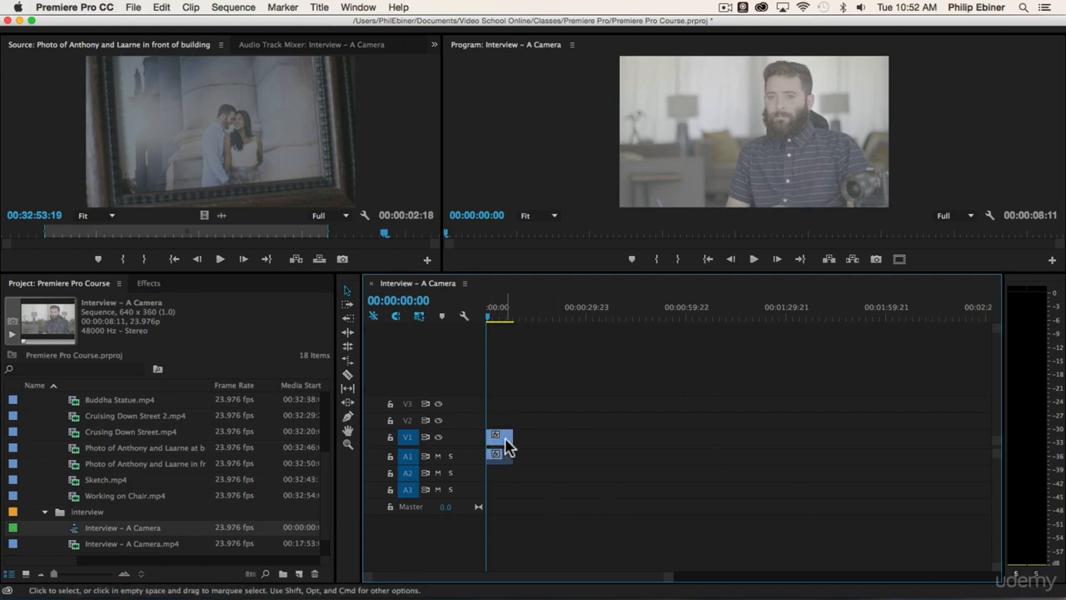
# Review the Interview – A Camera sequence's settings, including frame size and timebase, and close them without changes
pyautogui.click(533, 459)
pyautogui.click(235, 8)
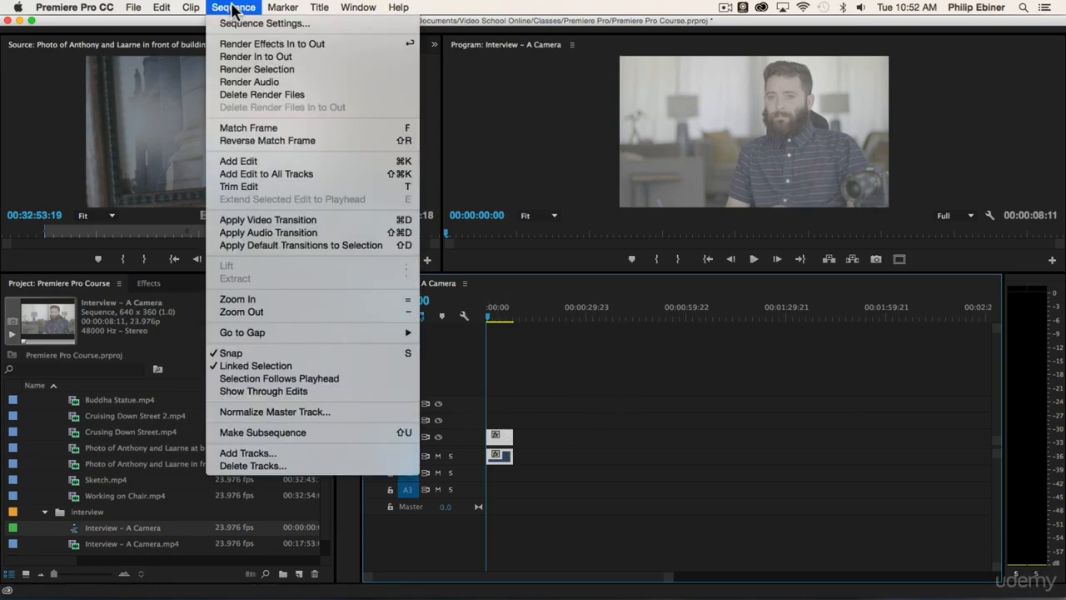
pyautogui.click(235, 25)
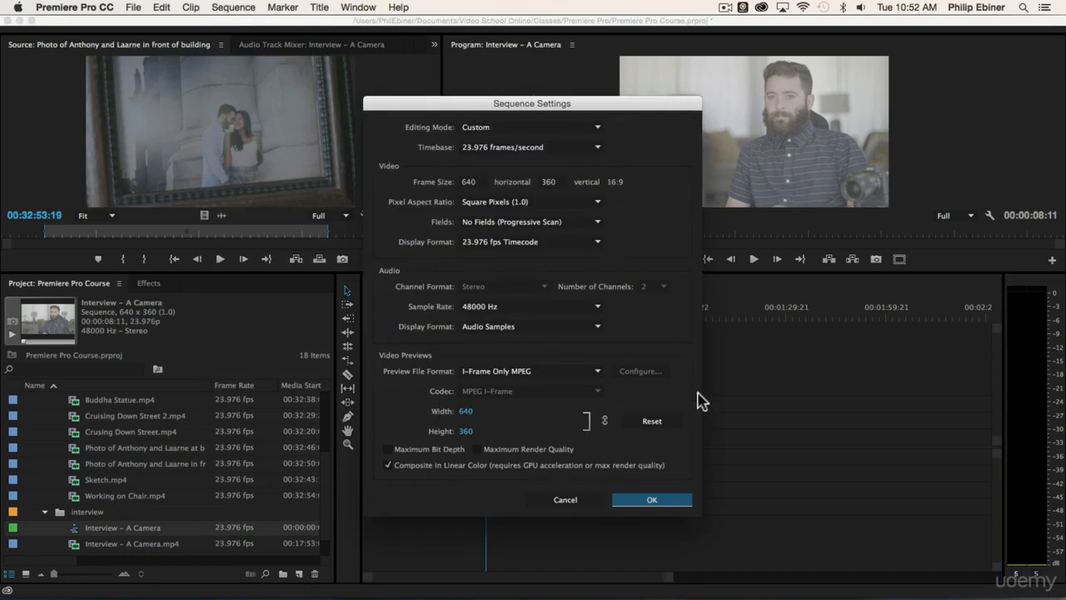
pyautogui.click(573, 500)
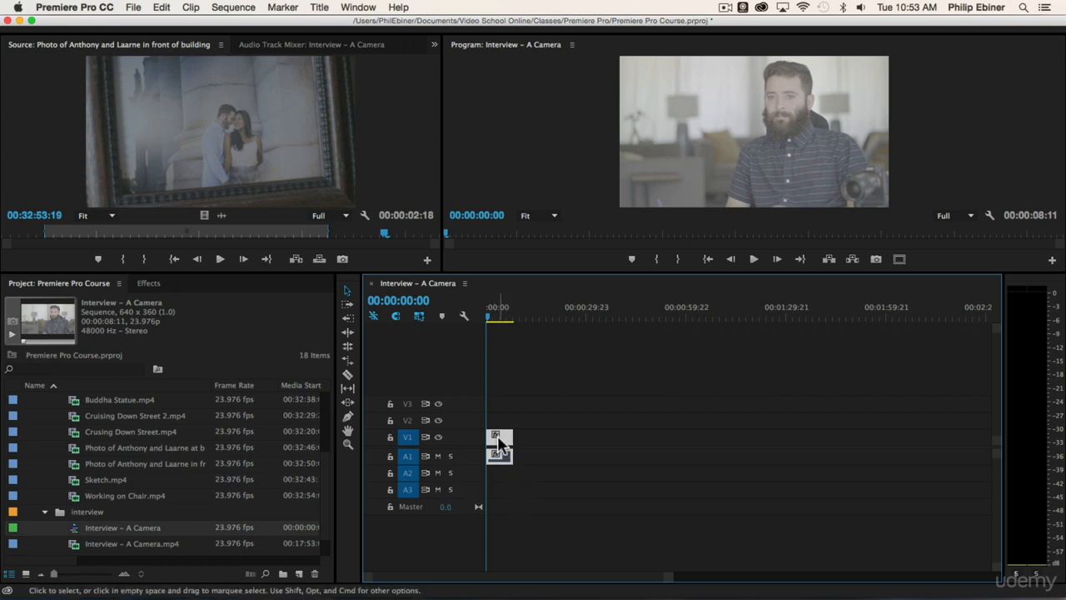
# Move the interview clip's audio to track A2 and its video to track V2
pyautogui.moveTo(497, 441); pyautogui.dragTo(501, 473)
pyautogui.moveTo(499, 429)
pyautogui.mouseDown()
pyautogui.moveTo(496, 409)
pyautogui.moveTo(499, 426)
pyautogui.moveTo(608, 426)
pyautogui.moveTo(492, 422)
pyautogui.mouseUp()
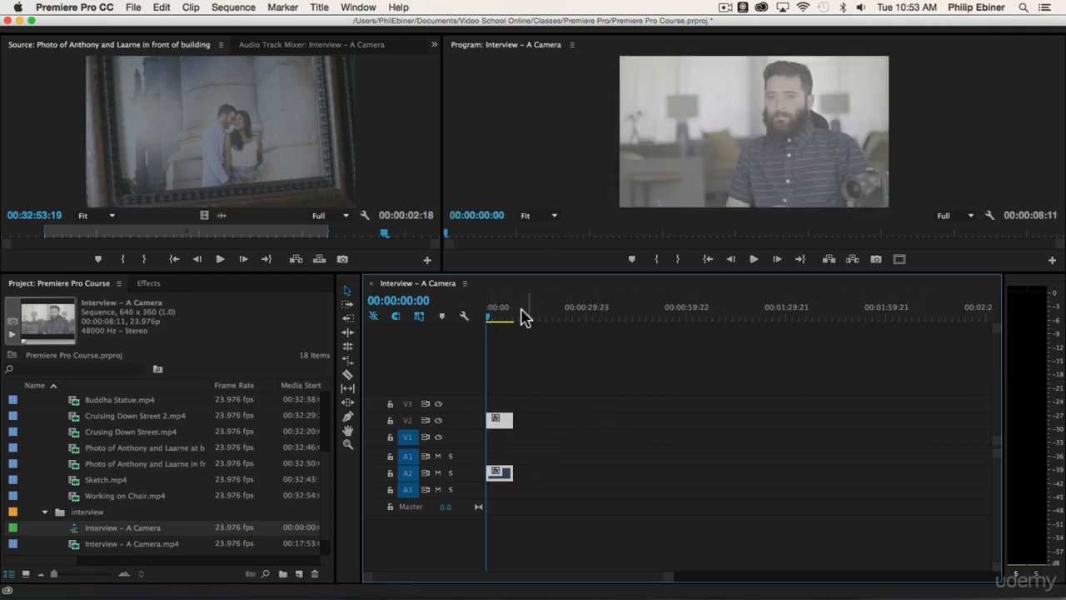
# Scrub the playhead to about 00:00:04:14 and zoom the timeline in on the interview clip
pyautogui.moveTo(491, 318); pyautogui.dragTo(500, 321)
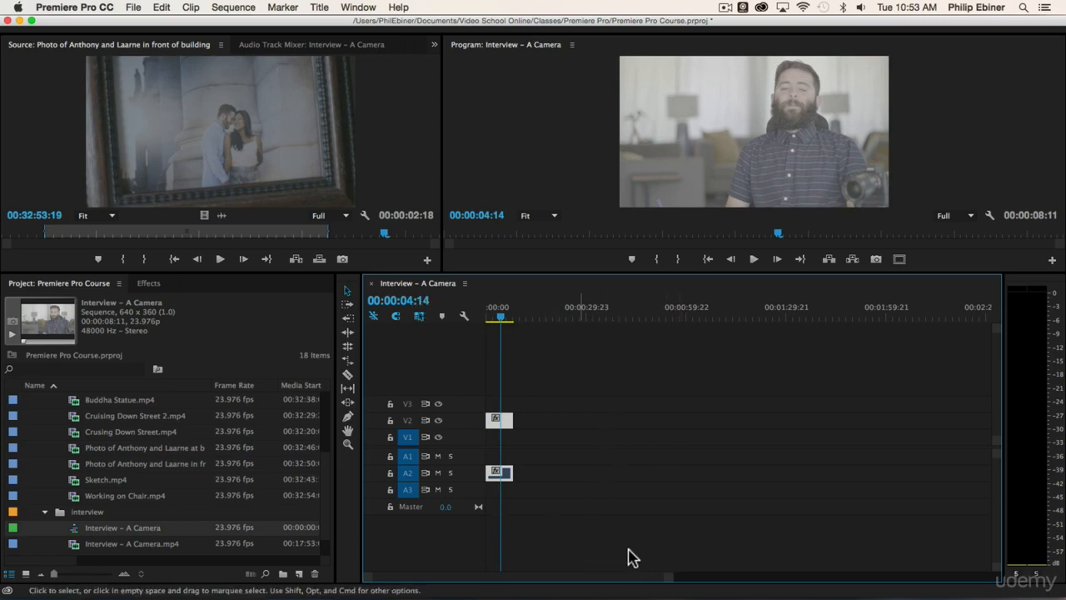
pyautogui.moveTo(564, 581); pyautogui.dragTo(505, 578)
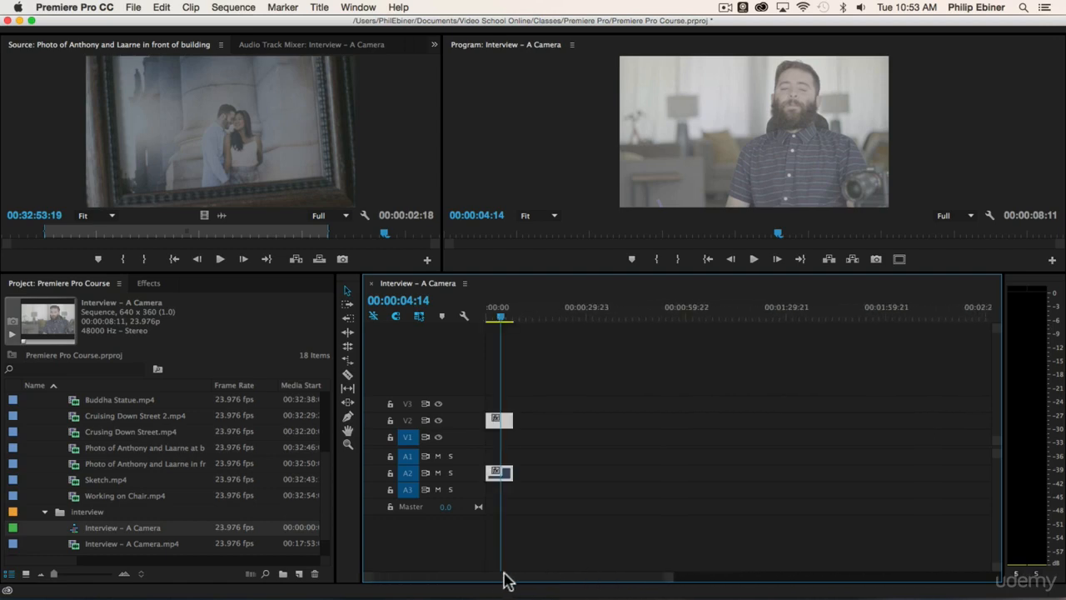
pyautogui.moveTo(669, 582)
pyautogui.mouseDown()
pyautogui.moveTo(571, 576)
pyautogui.moveTo(714, 583)
pyautogui.moveTo(680, 578)
pyautogui.mouseUp()
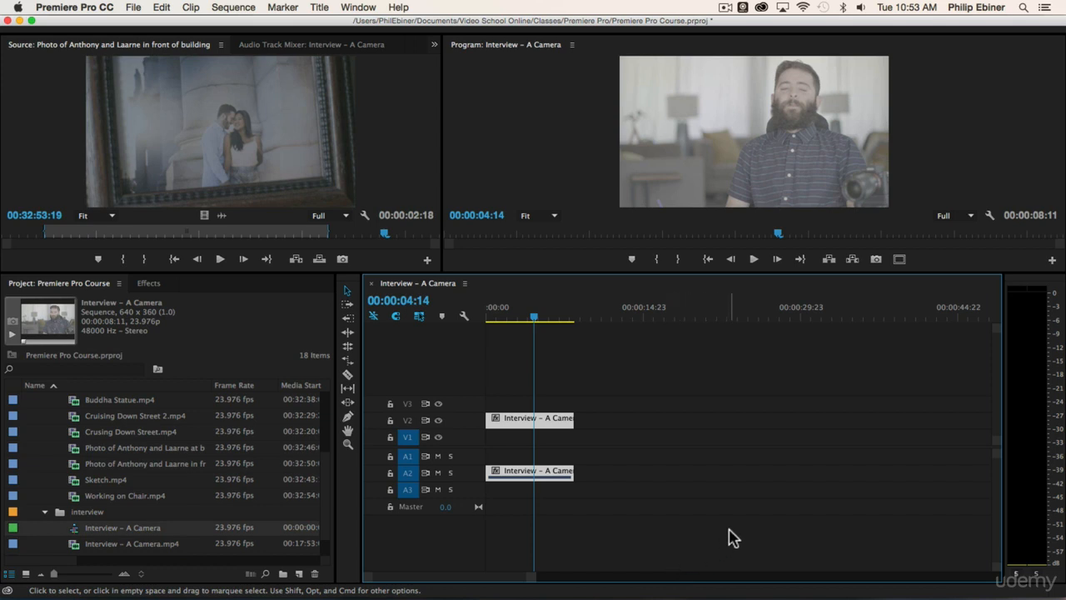
pyautogui.press('=')
pyautogui.press('=')
pyautogui.press('-')
pyautogui.press('-')
pyautogui.press('=')
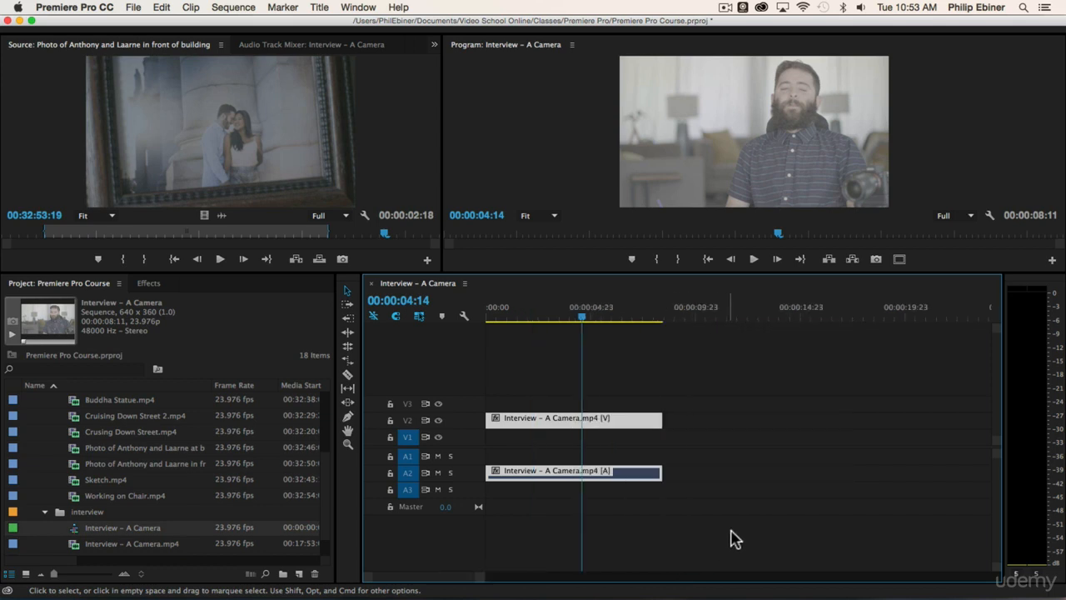
# Move the interview clip's video back to track V1 and its audio back to track A1
pyautogui.moveTo(521, 426); pyautogui.dragTo(523, 436)
pyautogui.moveTo(504, 471); pyautogui.dragTo(502, 454)
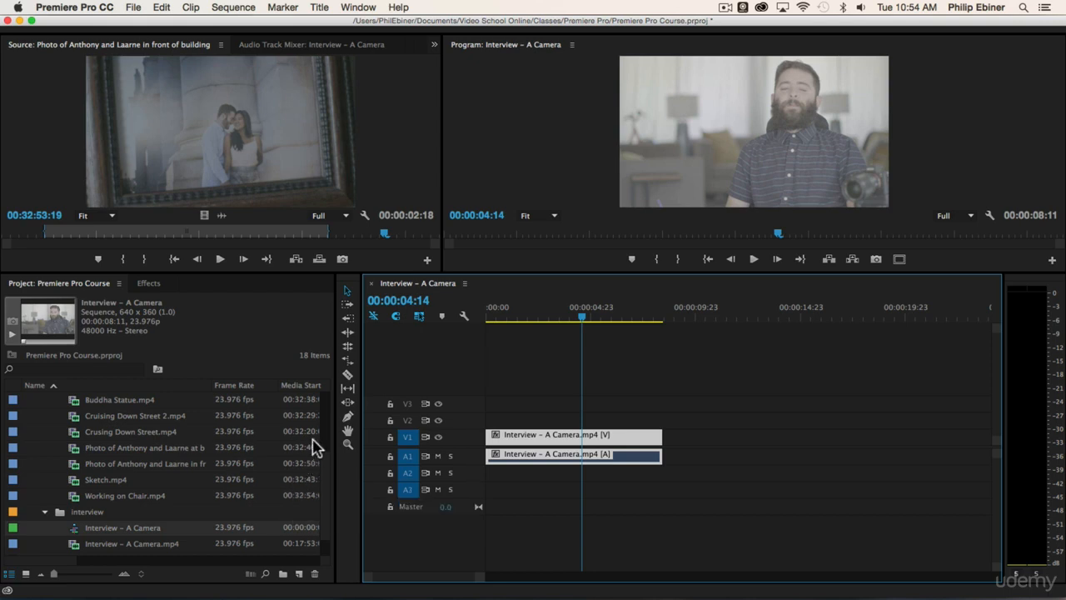
# Start a new sequence and look through its presets, settings and track options
pyautogui.click(301, 580)
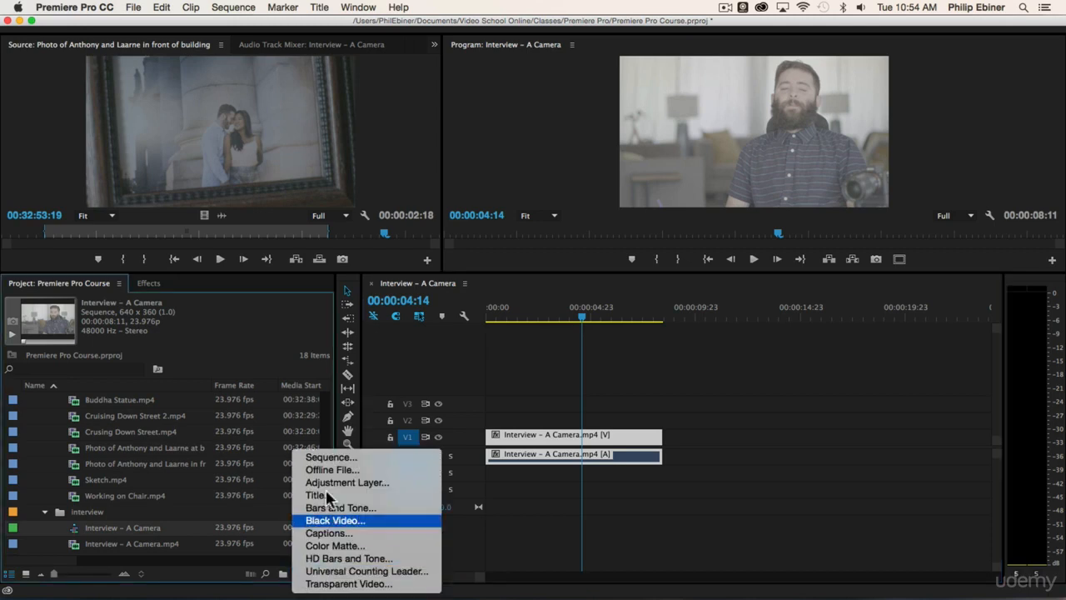
pyautogui.click(133, 8)
pyautogui.click(135, 8)
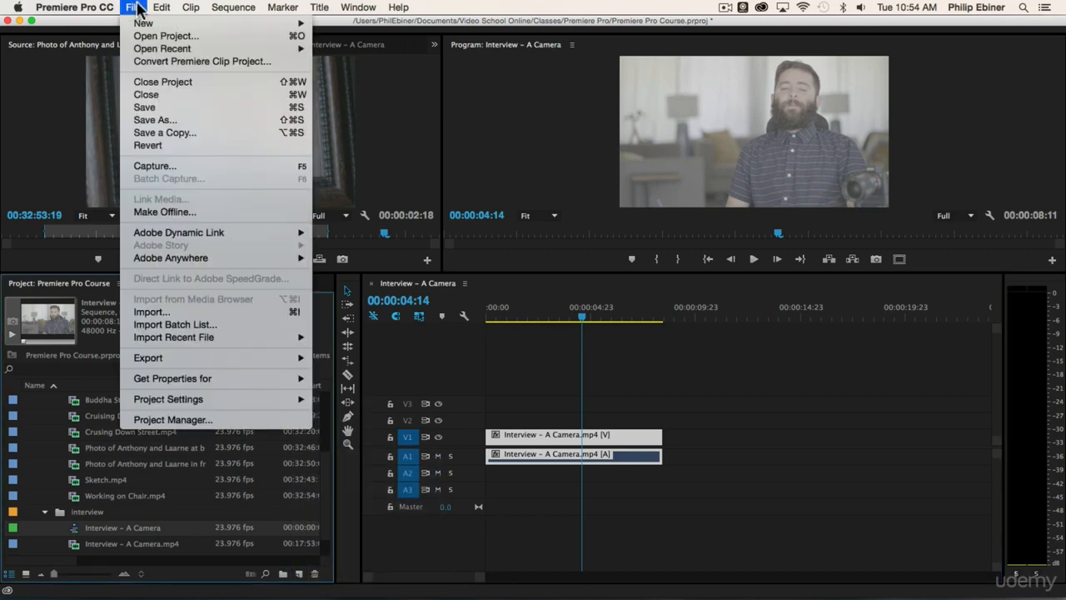
pyautogui.moveTo(142, 23)
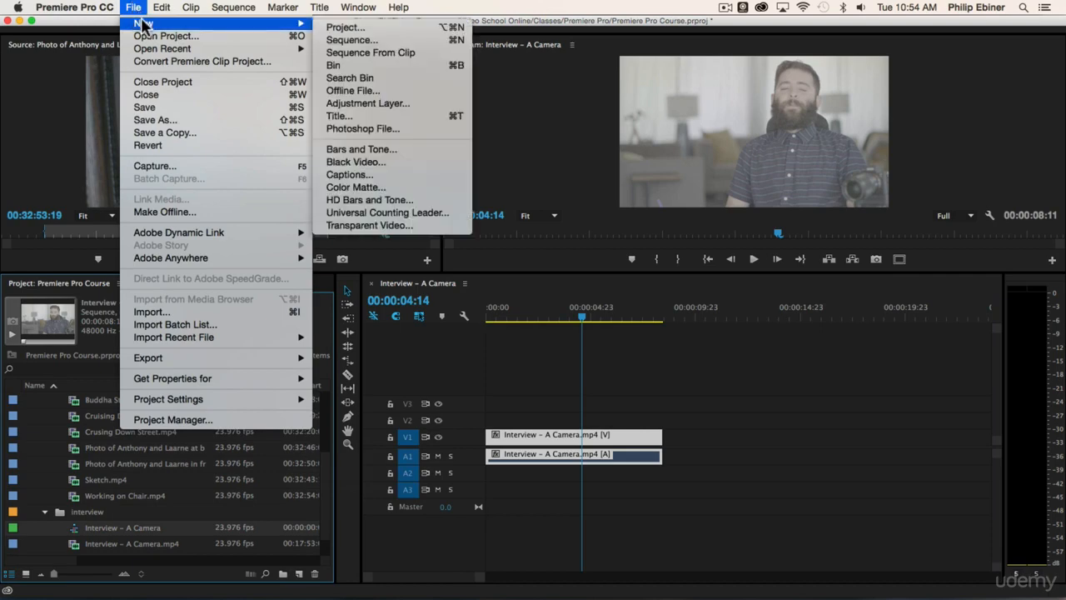
pyautogui.click(487, 39)
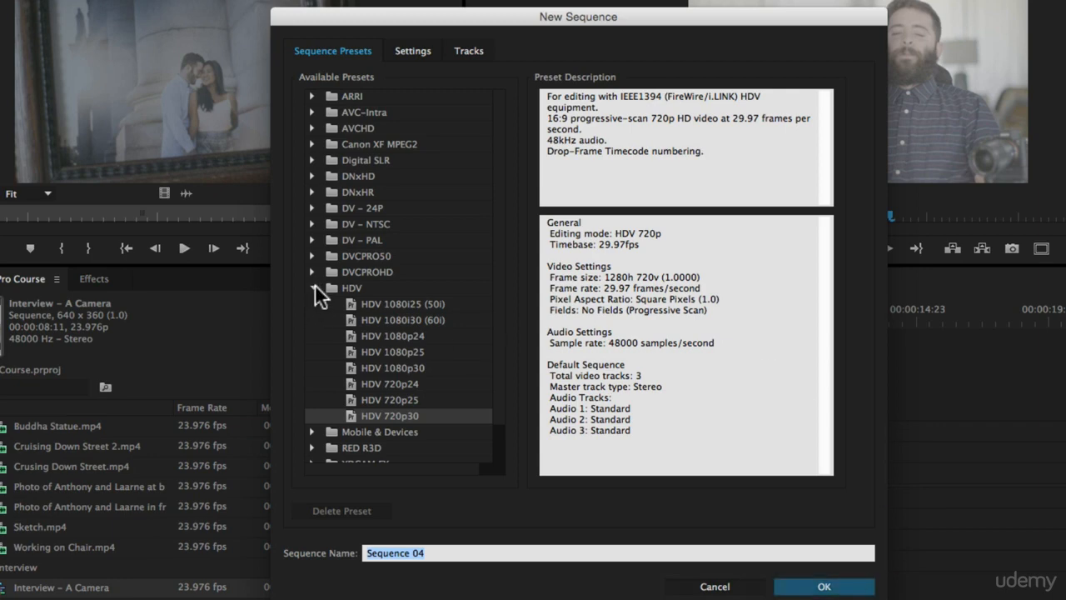
pyautogui.click(333, 49)
pyautogui.click(416, 49)
pyautogui.click(468, 50)
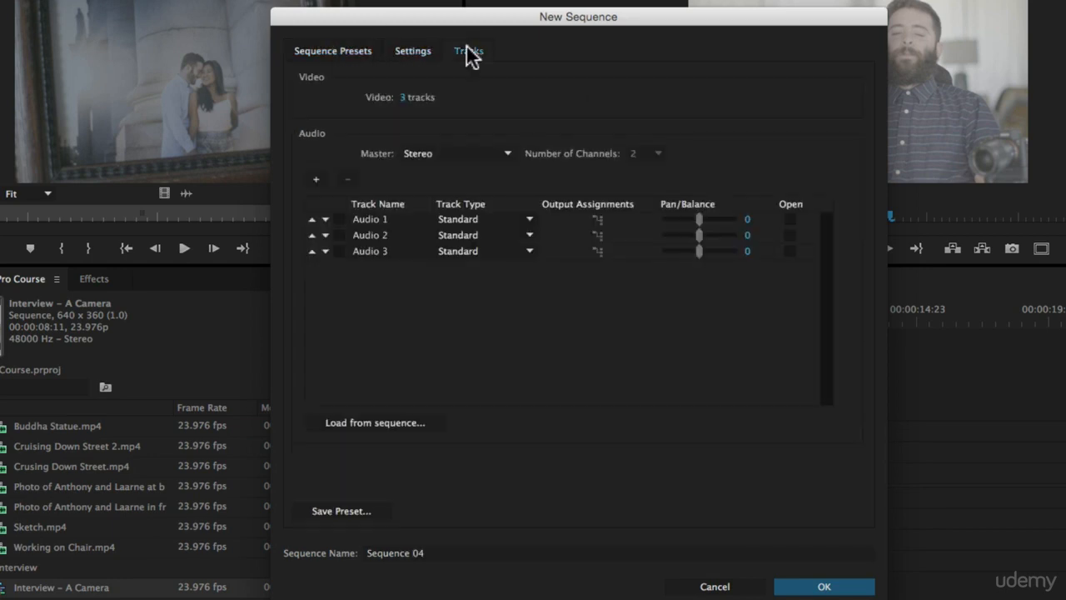
# Choose the DSLR 1080p24 preset from the Digital SLR 1080p group for the new sequence
pyautogui.click(343, 48)
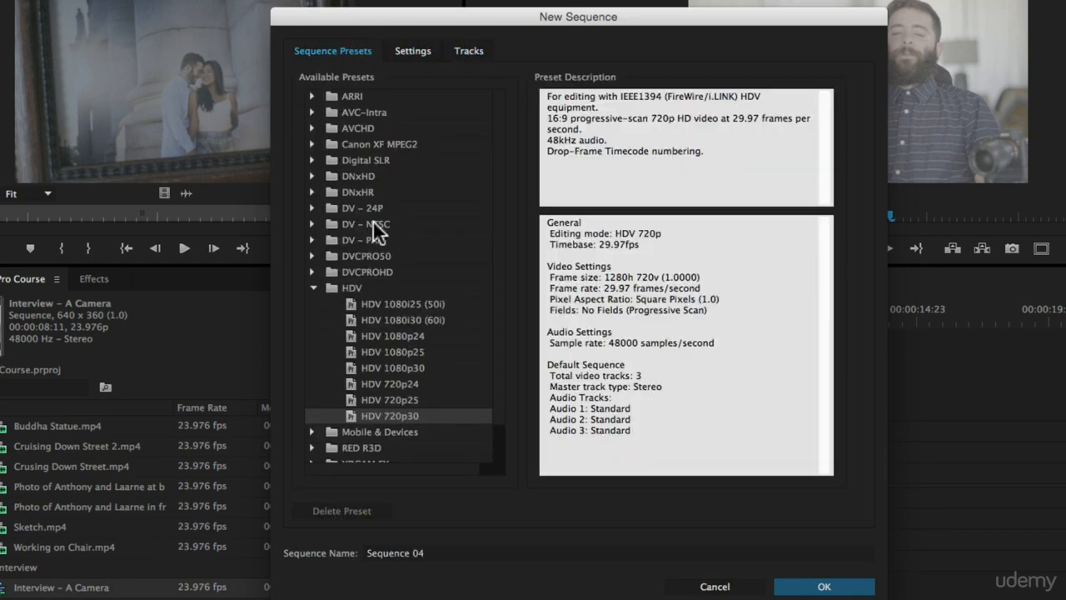
pyautogui.click(313, 287)
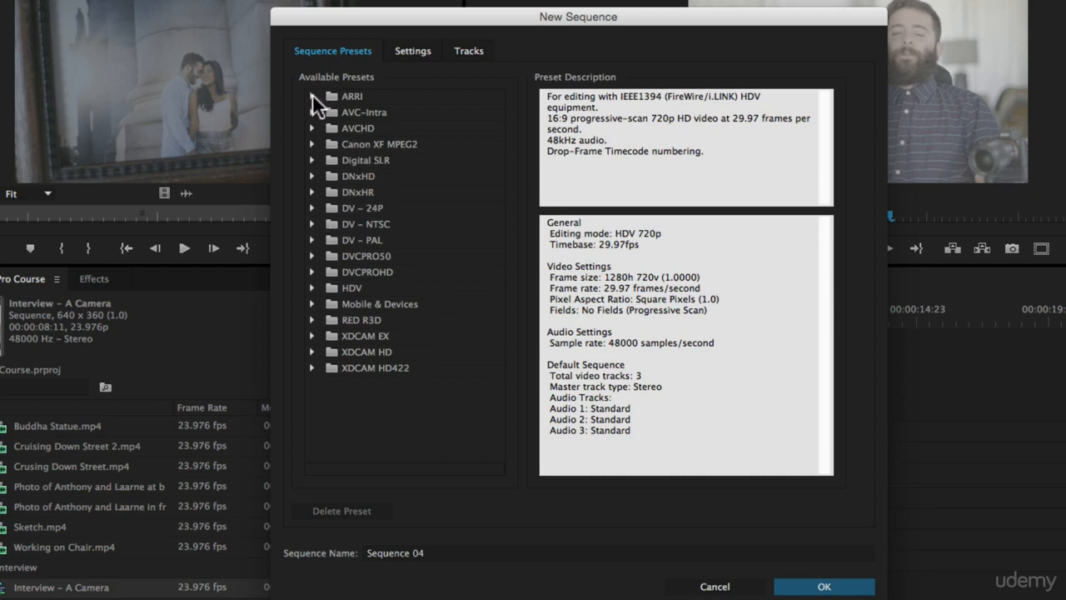
pyautogui.click(312, 159)
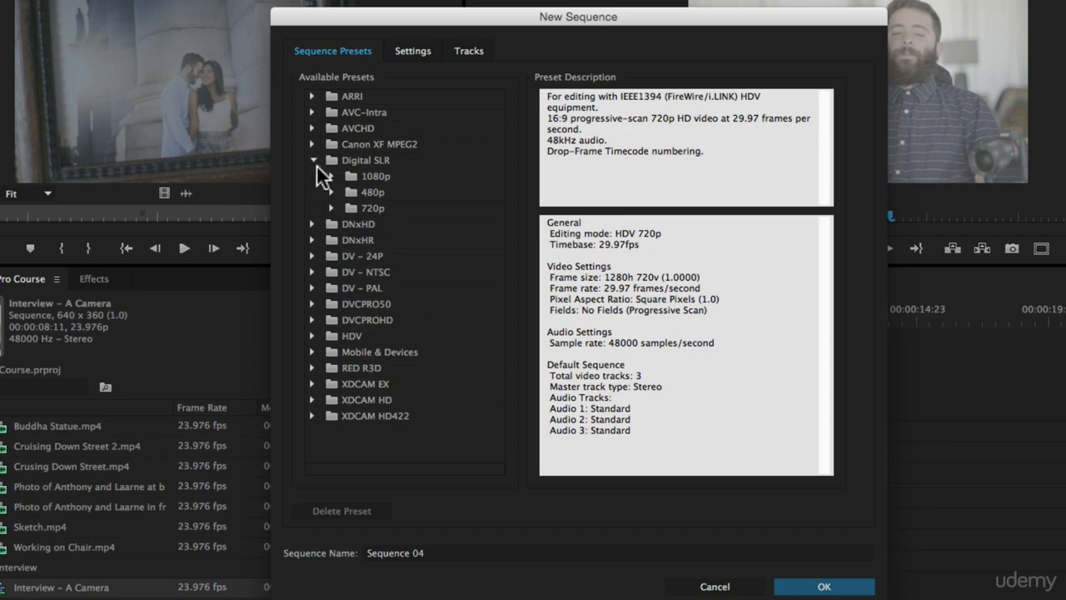
pyautogui.click(331, 177)
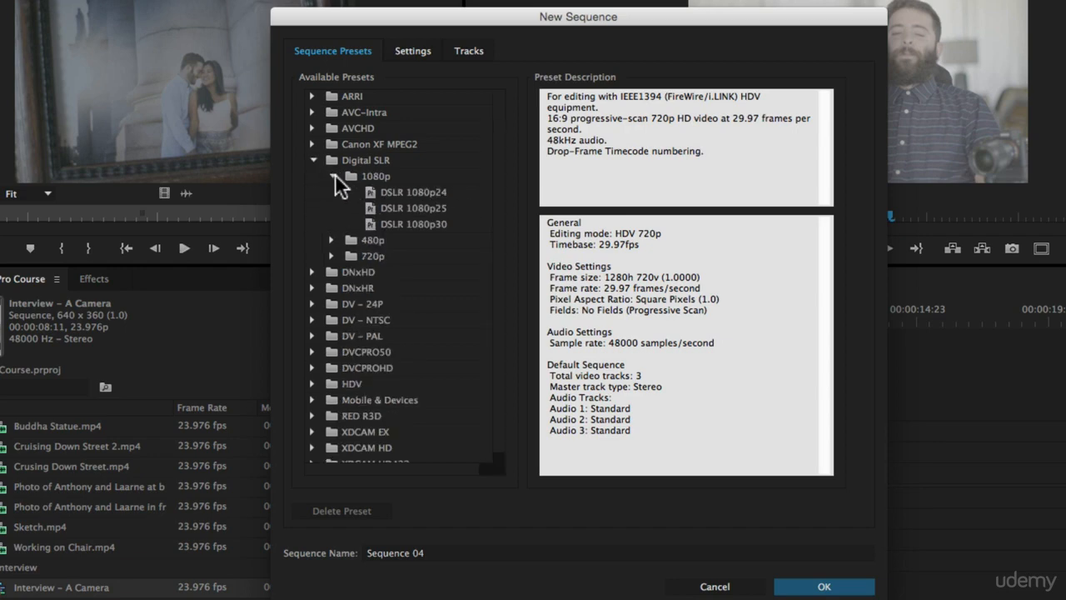
pyautogui.click(406, 192)
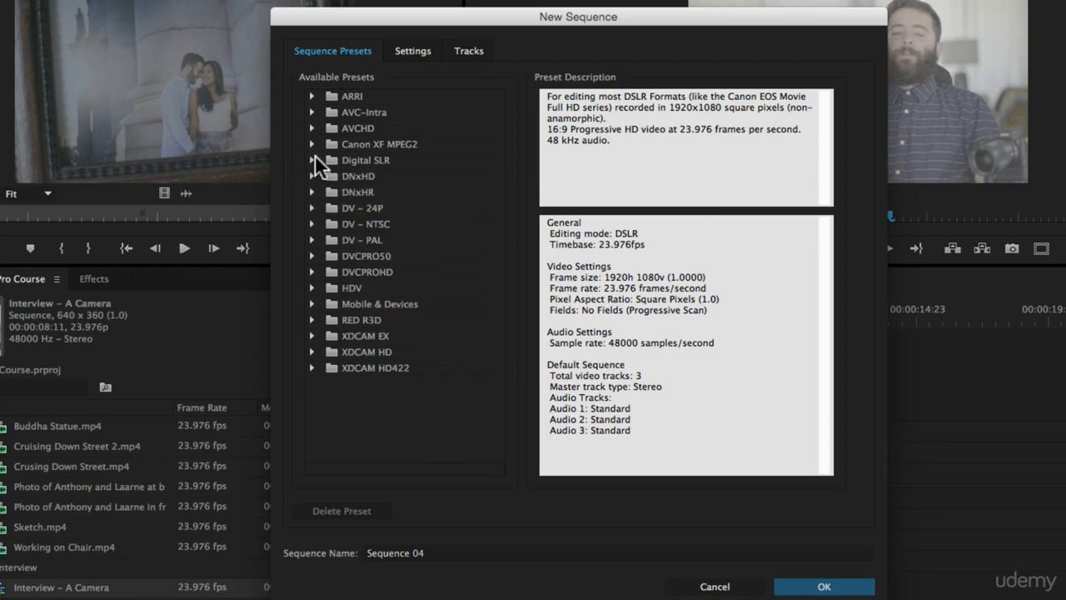
# Examine the resolution groups among the RED R3D sequence presets, then collapse the RED R3D folder
pyautogui.click(311, 318)
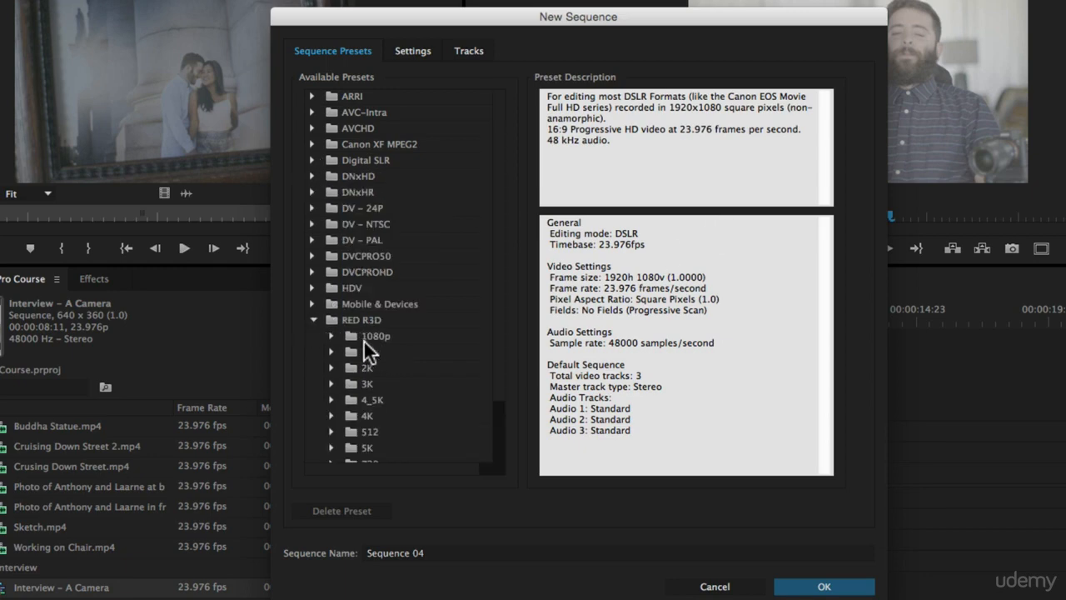
pyautogui.scroll(-2, 363, 339)
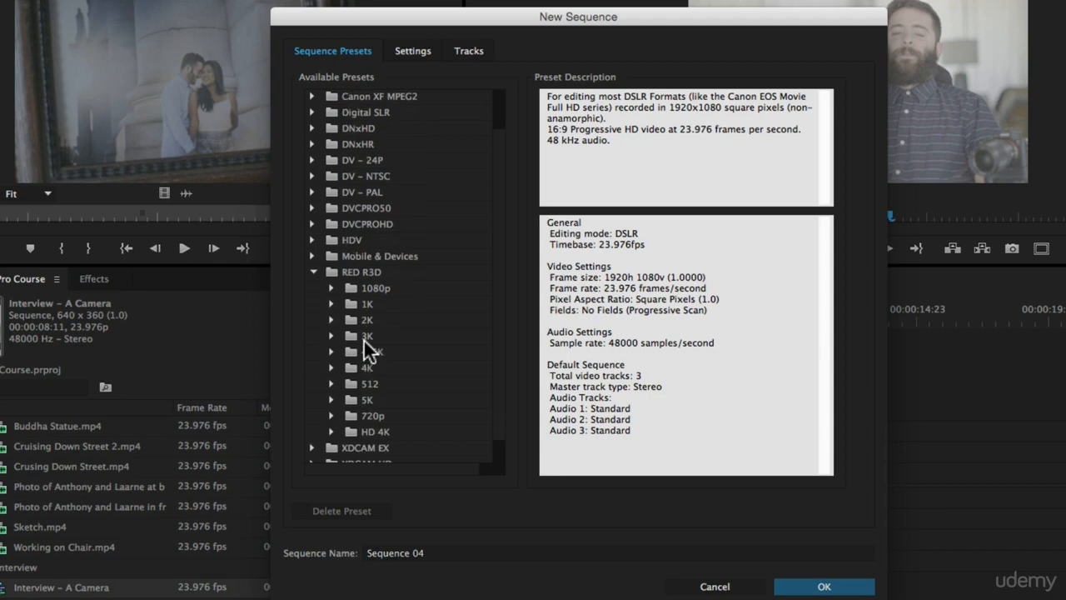
pyautogui.click(330, 283)
pyautogui.click(312, 268)
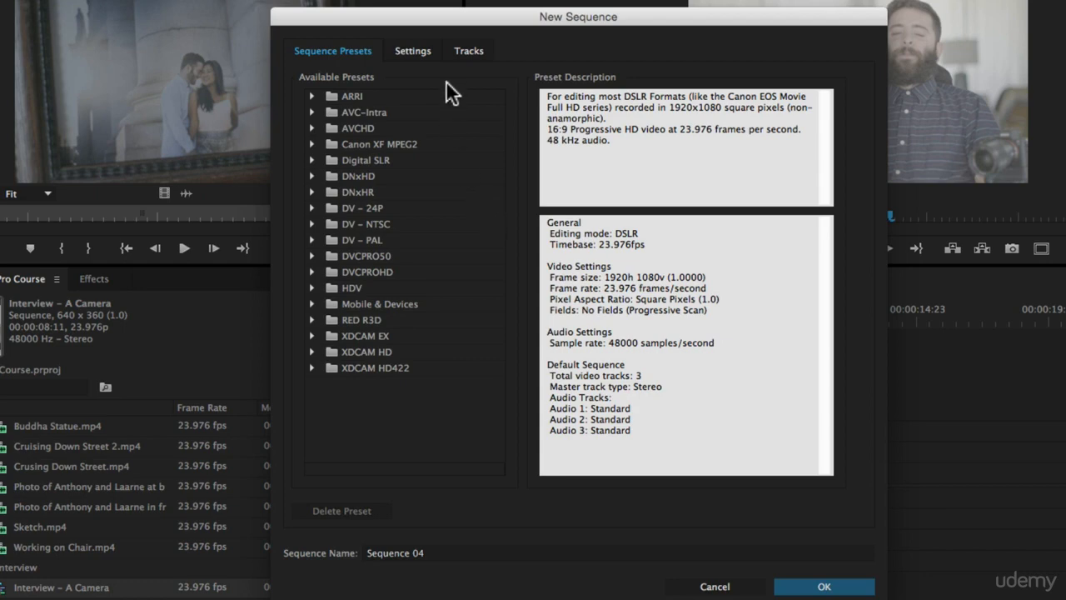
# Set the new sequence's editing mode to Custom and its timebase to 29.97 frames/second
pyautogui.click(414, 52)
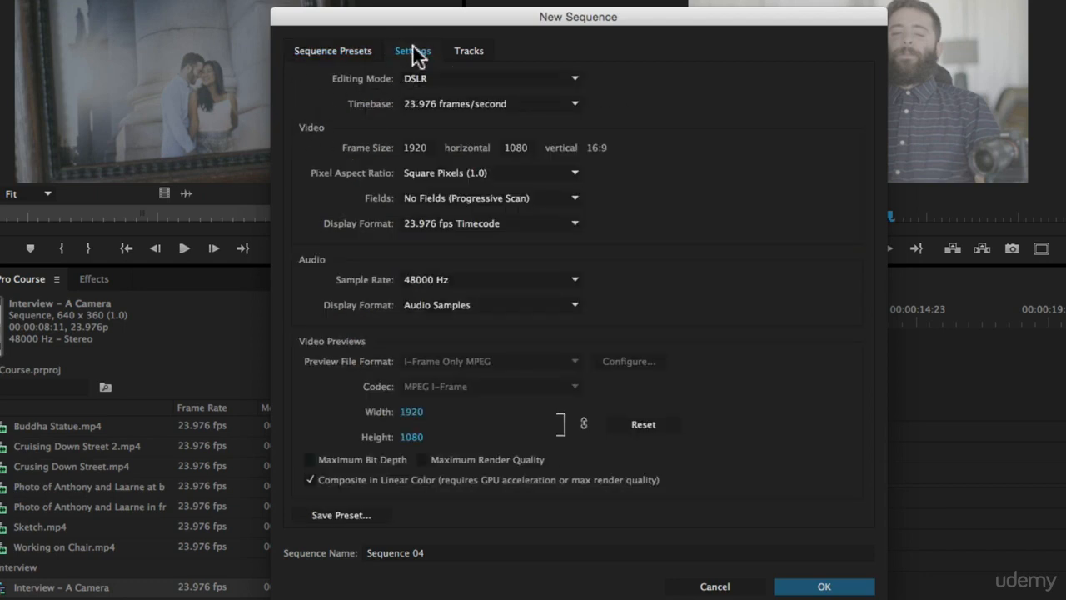
pyautogui.click(419, 72)
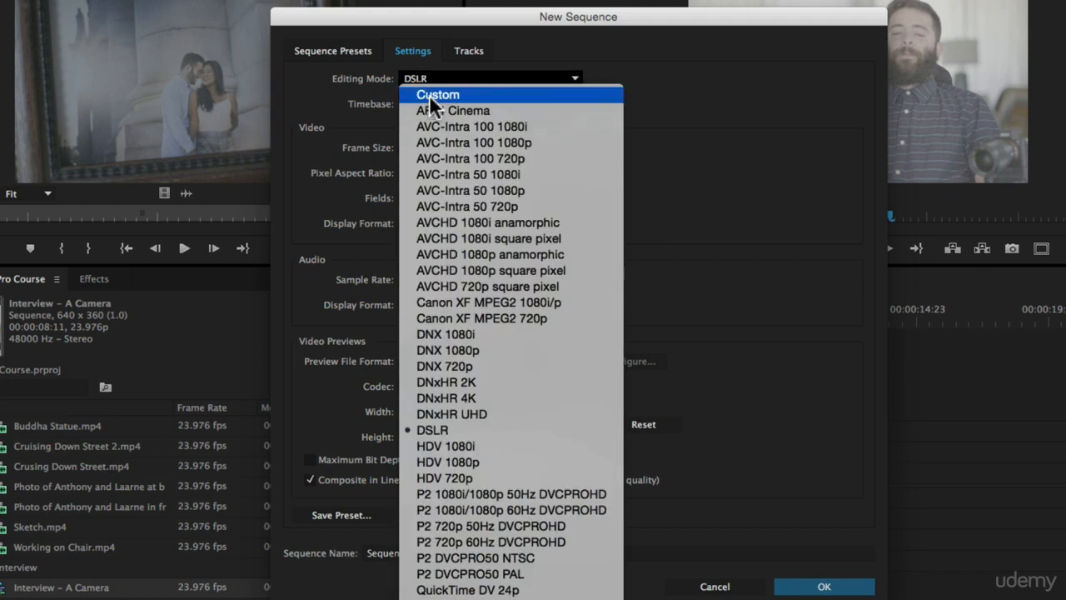
pyautogui.click(429, 94)
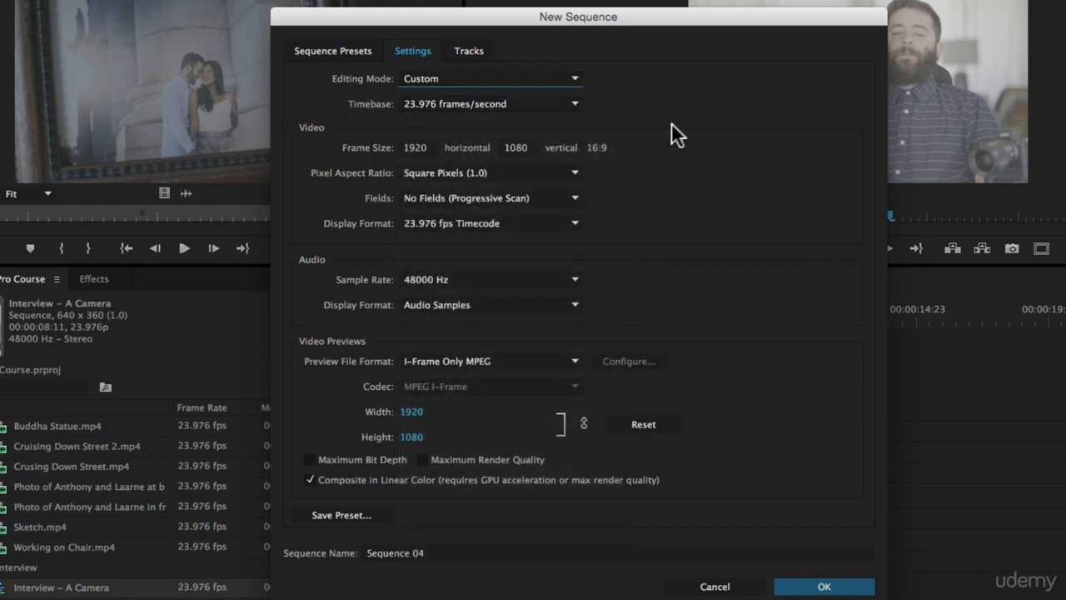
pyautogui.click(459, 103)
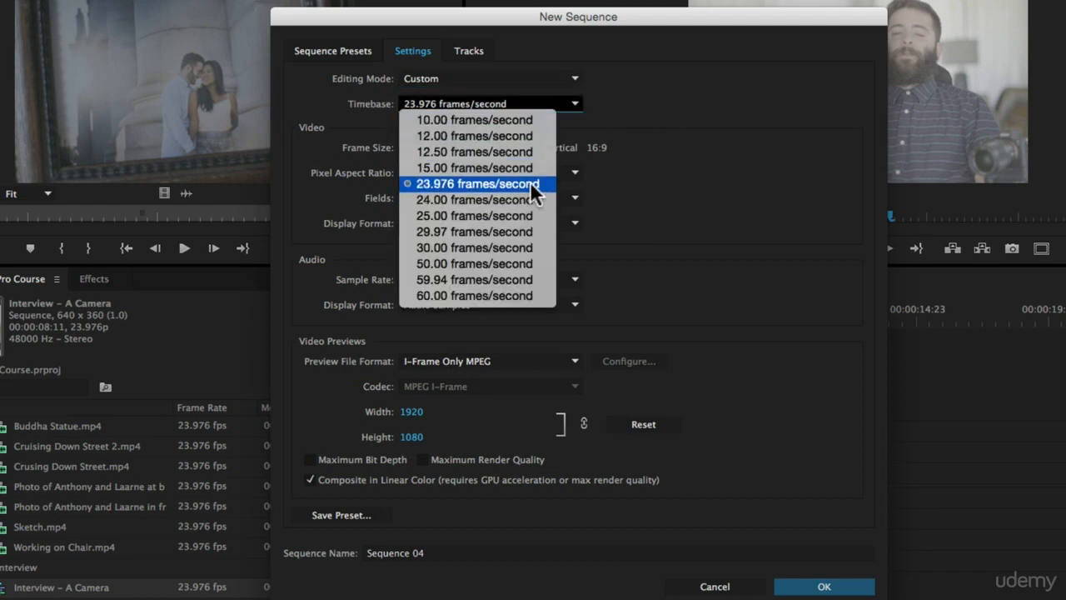
pyautogui.click(473, 230)
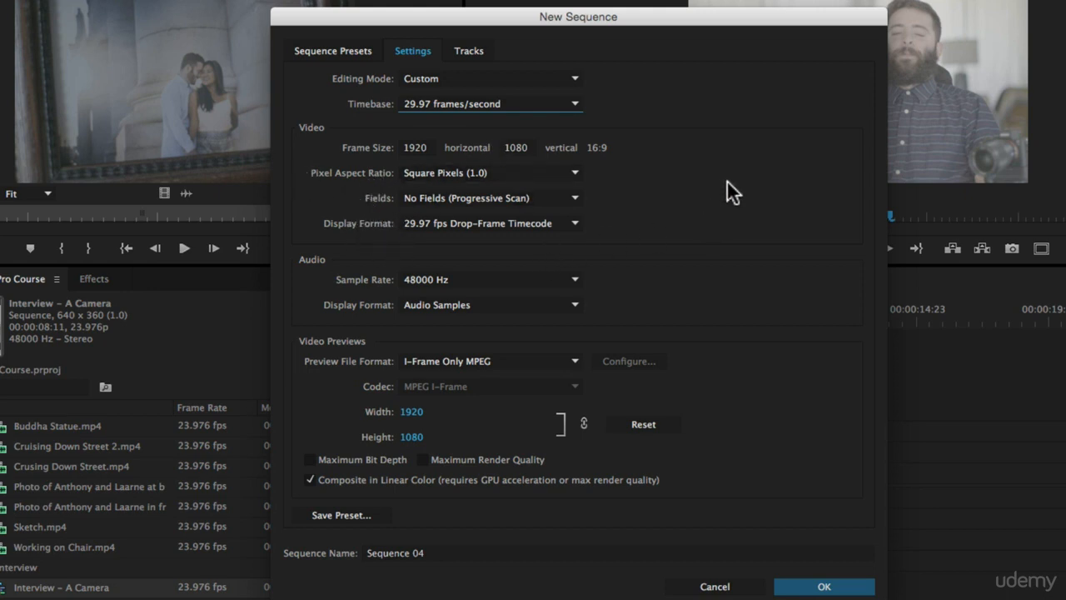
# View the audio sample rates available for the new sequence without choosing a different one
pyautogui.click(456, 281)
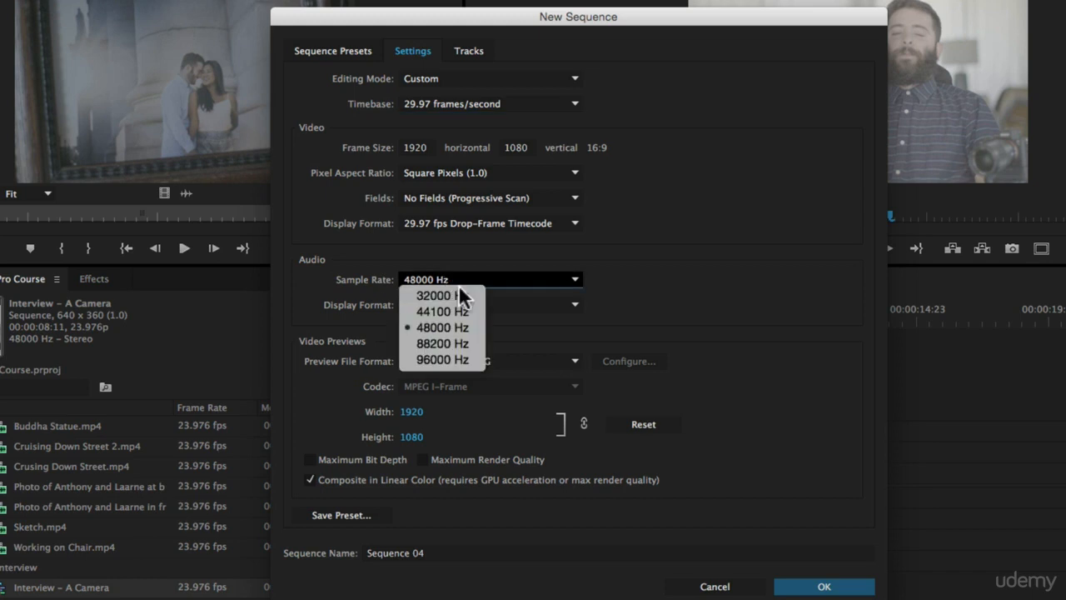
pyautogui.click(700, 270)
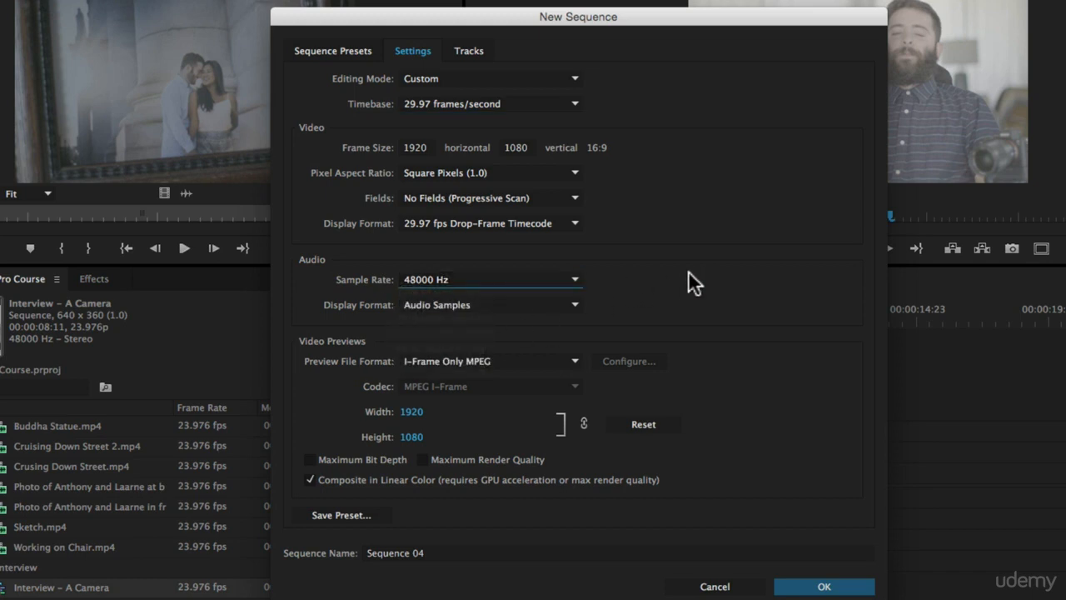
# Check the audio display format options and set the new sequence's frame size to 1280 horizontal by 720 vertical
pyautogui.click(442, 304)
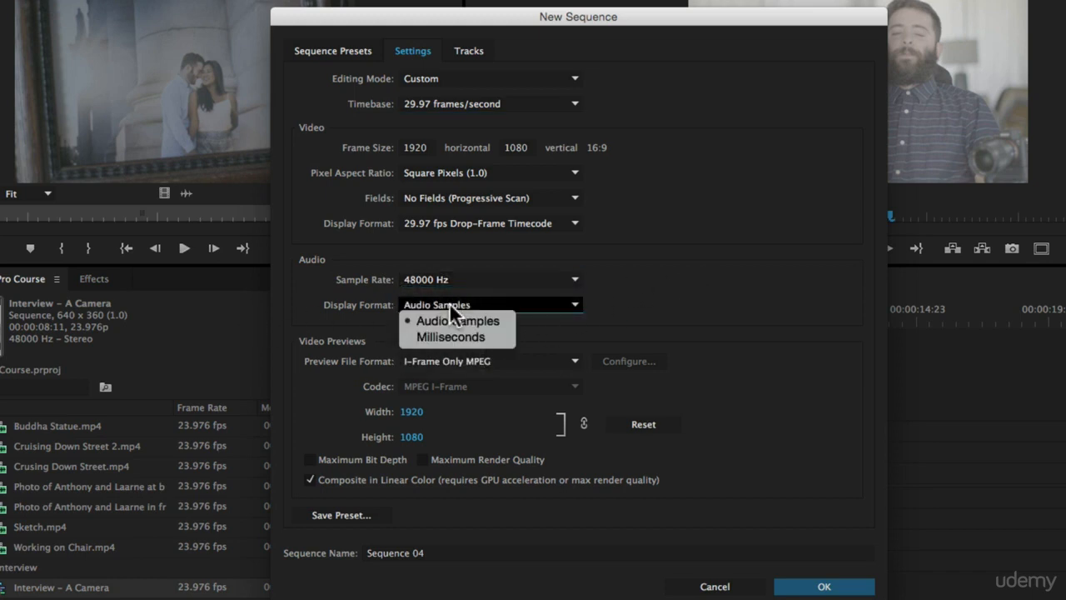
pyautogui.click(696, 295)
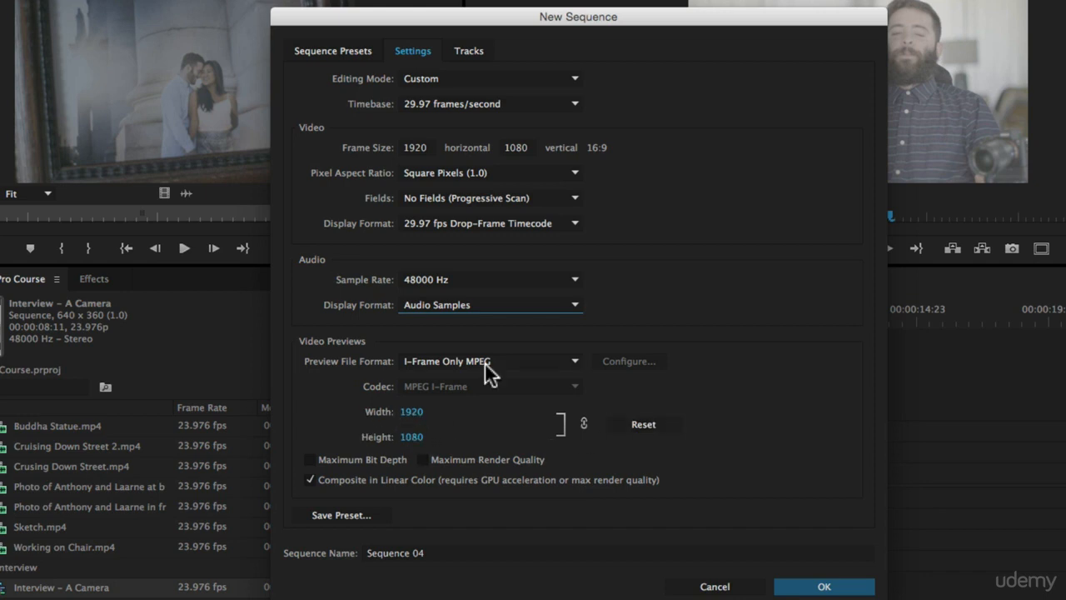
pyautogui.click(421, 146)
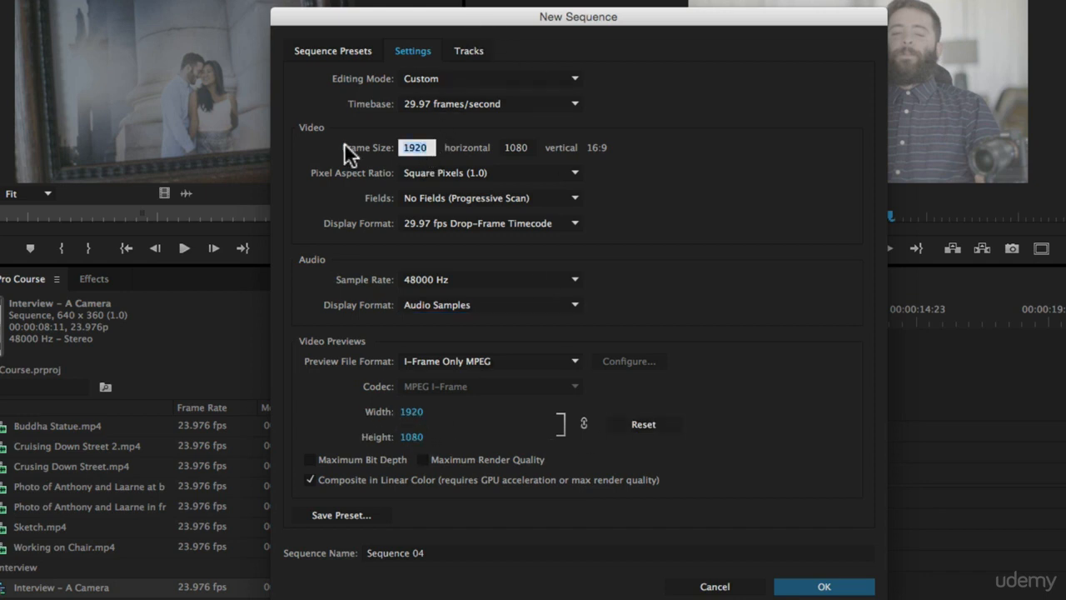
pyautogui.write('1280')
pyautogui.press('Tab')
pyautogui.write('720')
pyautogui.press('Tab')
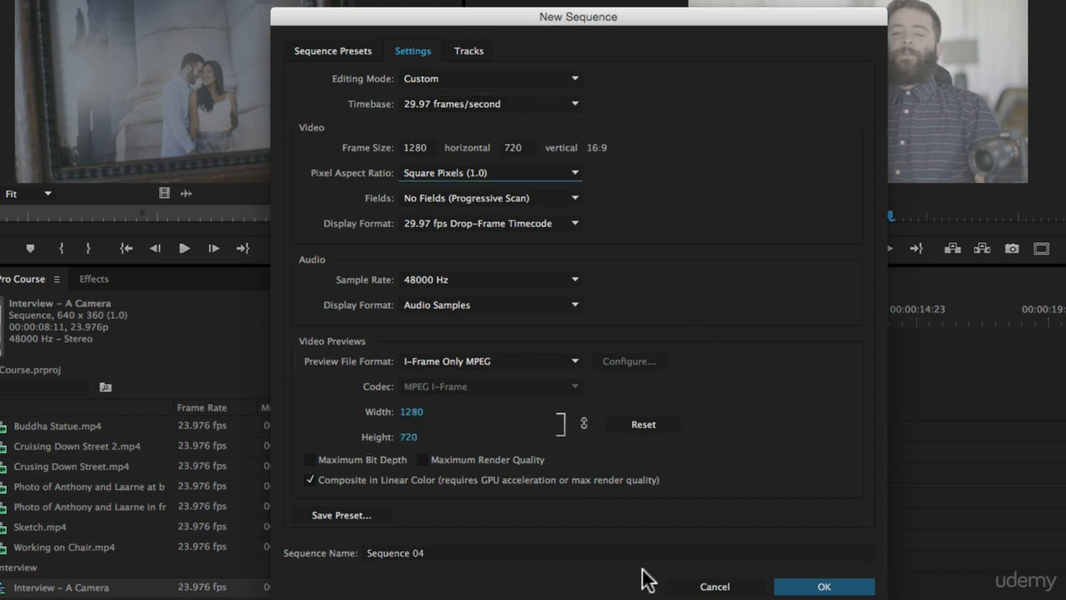
# Name the new sequence "Documentary Version 1"
pyautogui.click(419, 554)
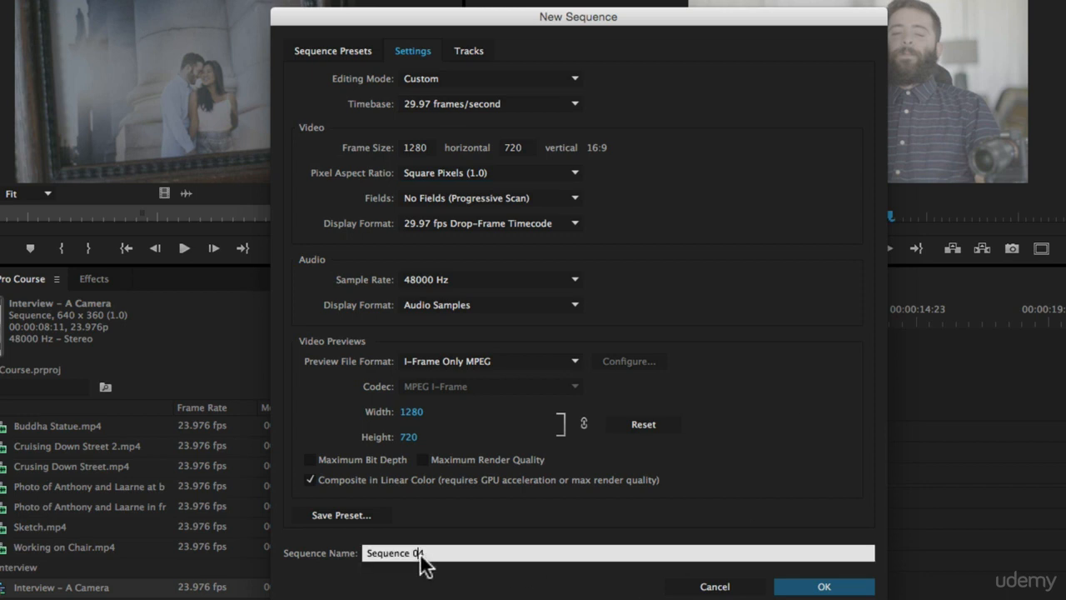
pyautogui.press('super+a')
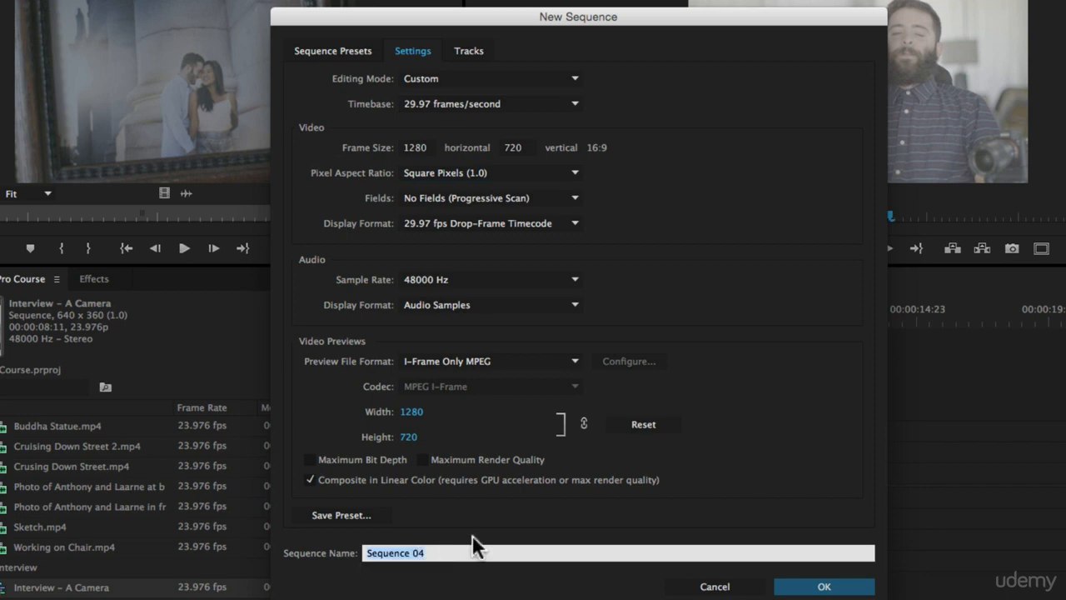
pyautogui.write('Documentary Version 1')
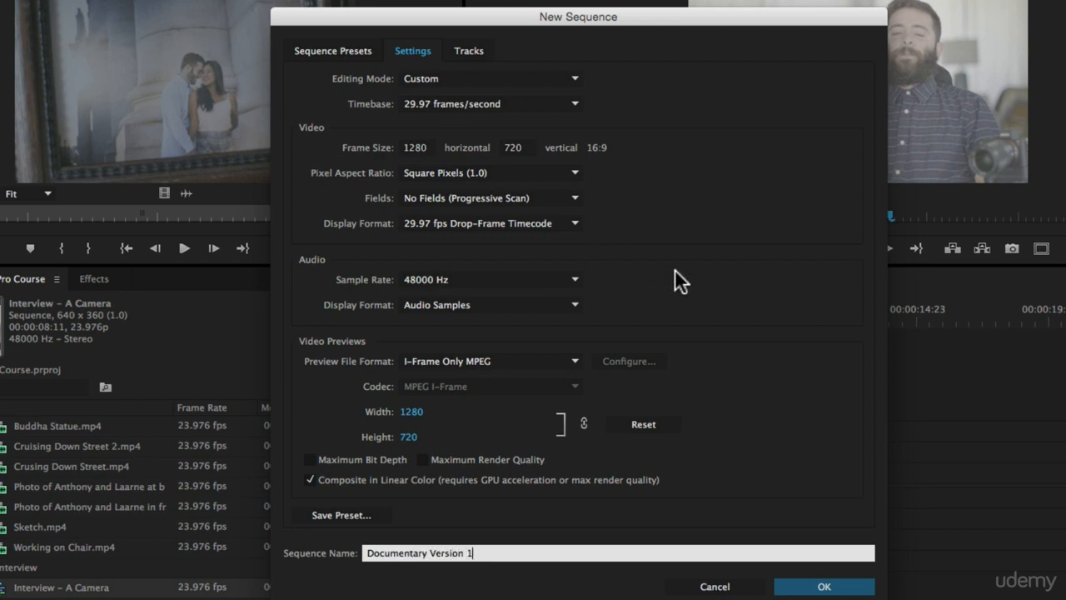
# Review the new sequence's video and audio track setup and create the sequence
pyautogui.click(471, 51)
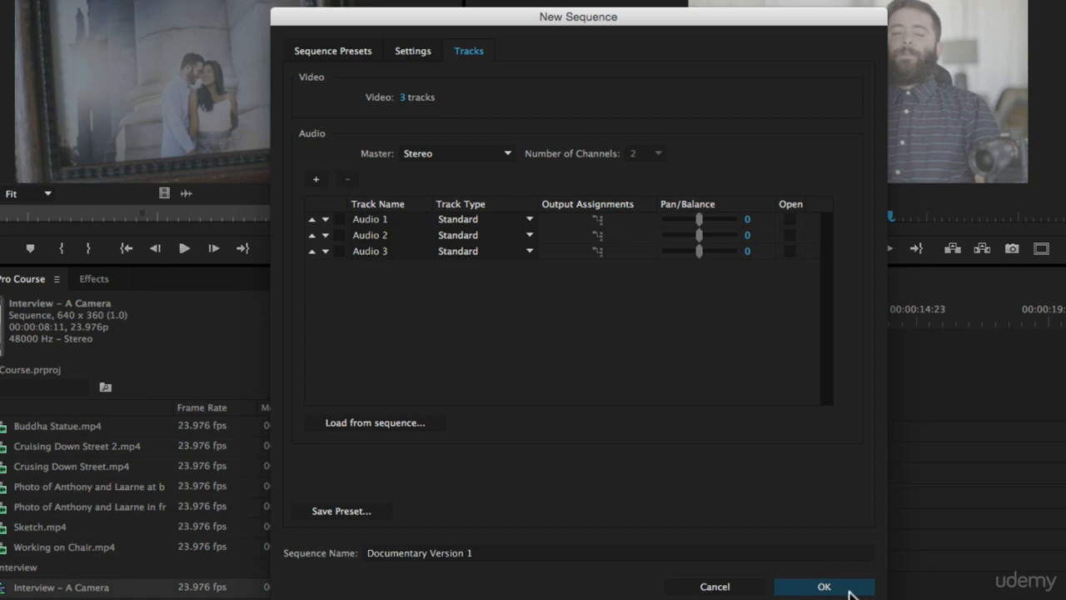
pyautogui.click(416, 51)
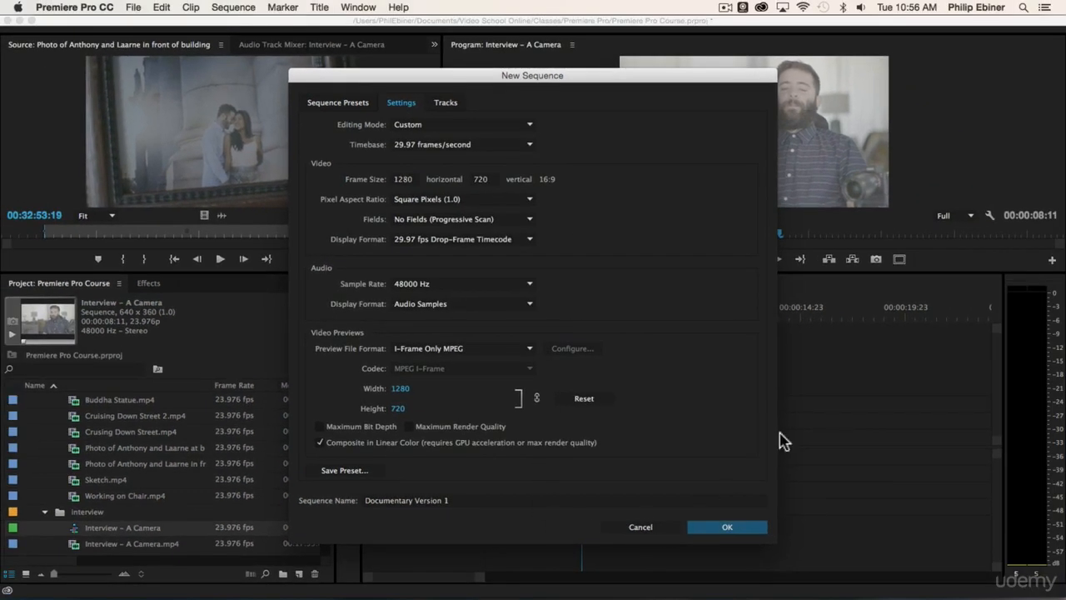
pyautogui.click(735, 526)
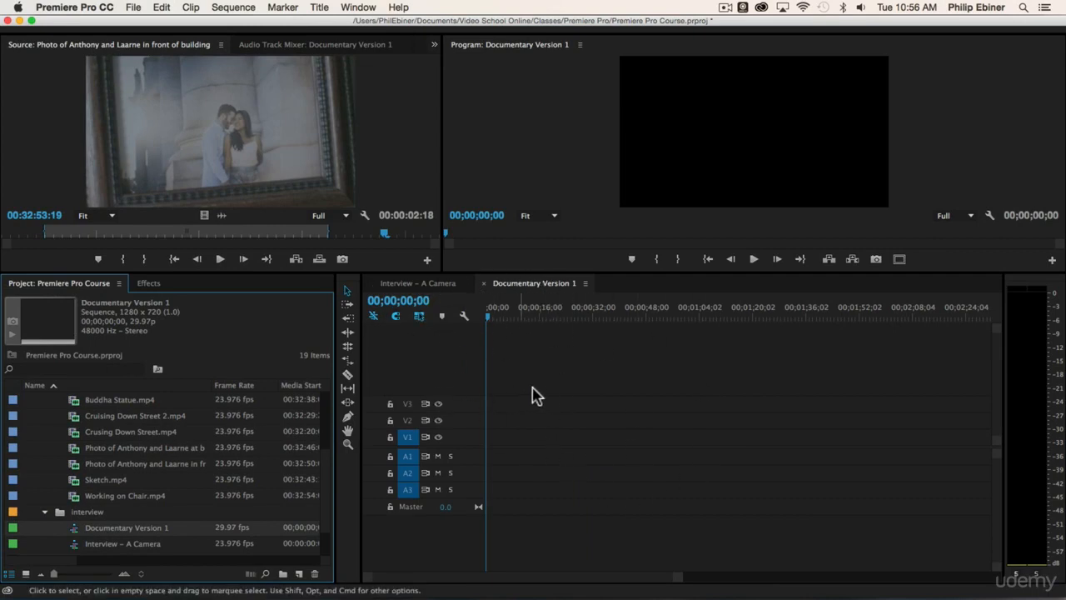
# Look through the project items around the new sequence and switch the timeline to the Interview – A Camera sequence
pyautogui.scroll(-2, 133, 509)
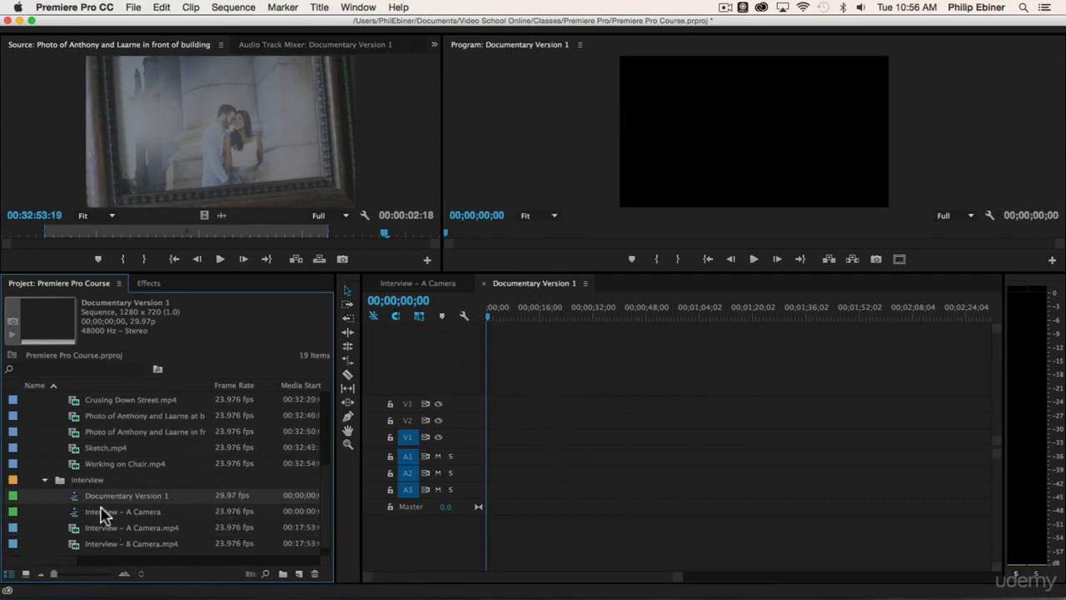
pyautogui.moveTo(83, 399); pyautogui.dragTo(138, 444)
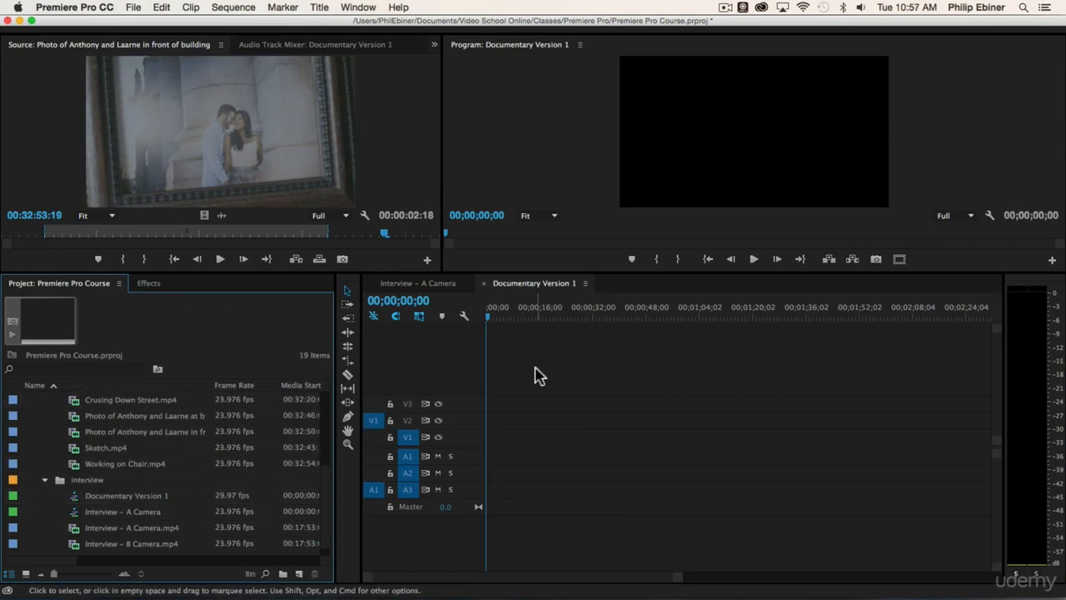
pyautogui.click(508, 330)
pyautogui.click(443, 286)
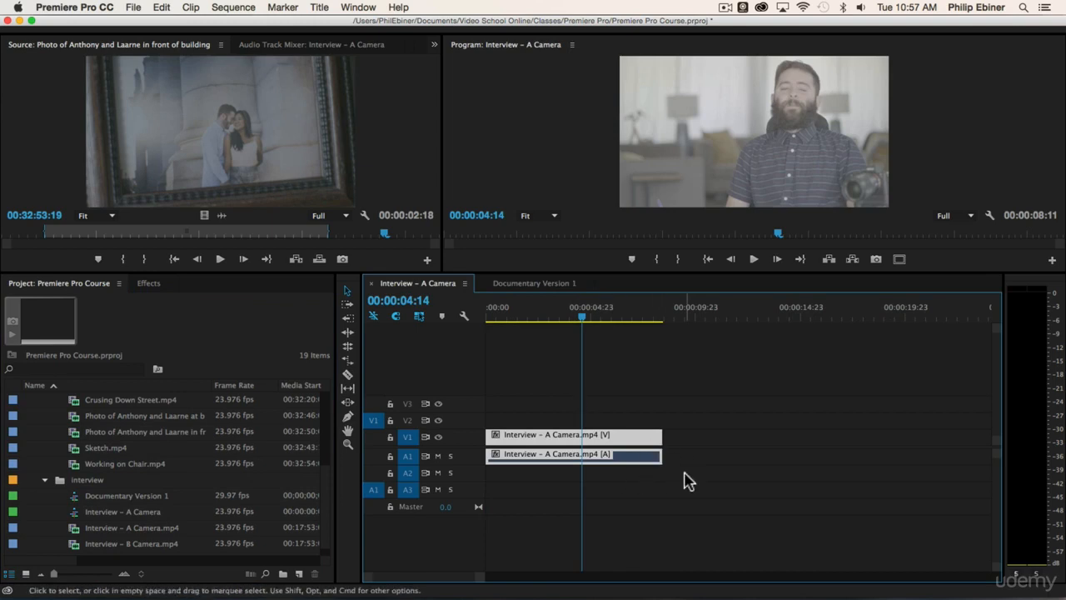
# Move the Interview – A Camera.mp4 clip's video up to track V6 and its audio down to track A6, adding the tracks needed
pyautogui.click(539, 416)
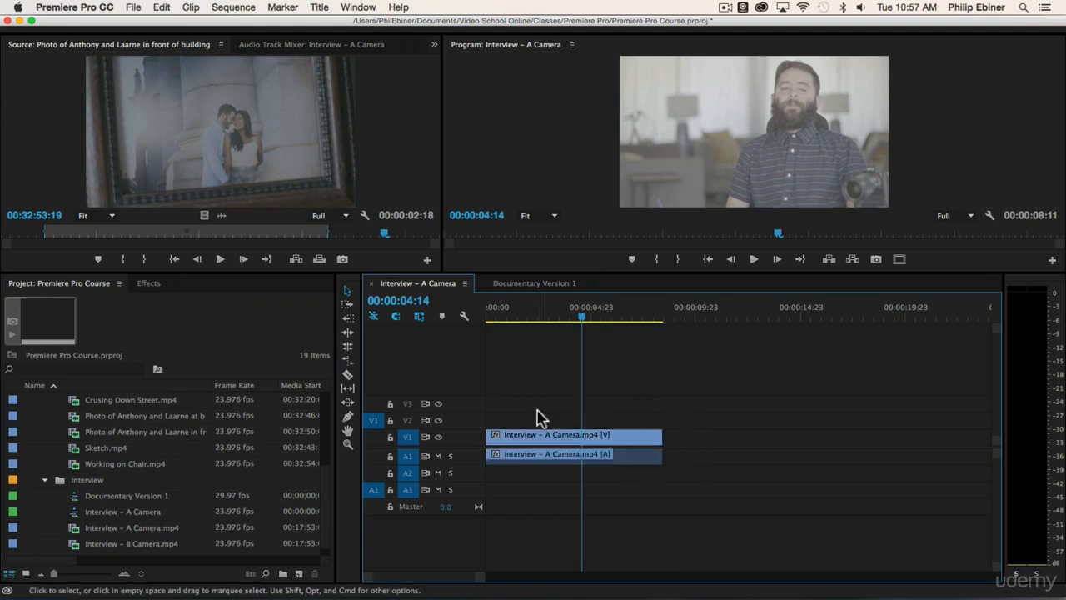
pyautogui.moveTo(528, 457); pyautogui.dragTo(431, 383)
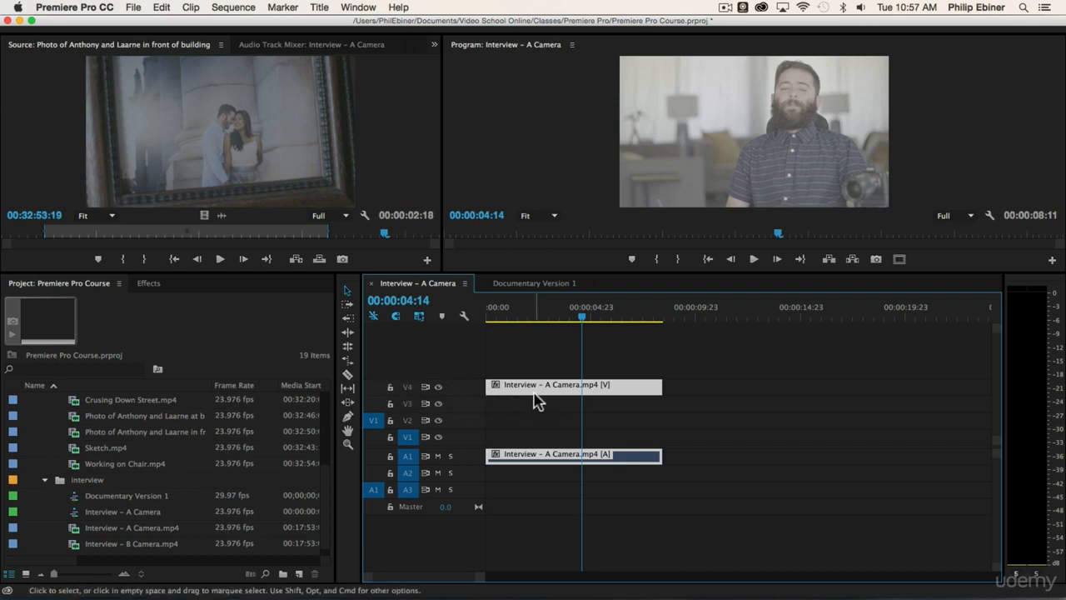
pyautogui.moveTo(537, 402); pyautogui.dragTo(526, 354)
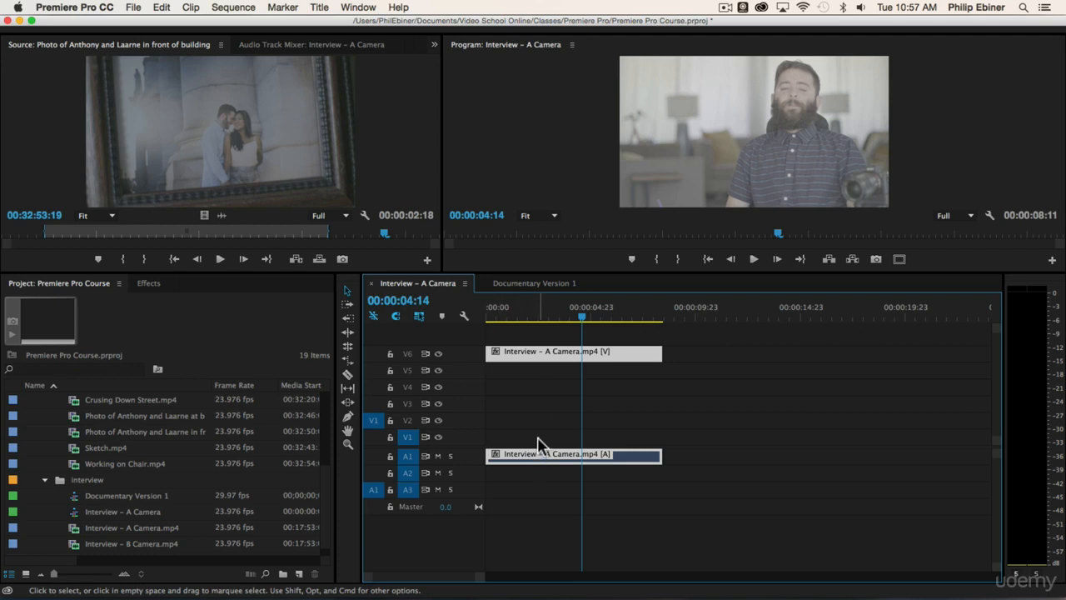
pyautogui.moveTo(533, 458); pyautogui.dragTo(523, 558)
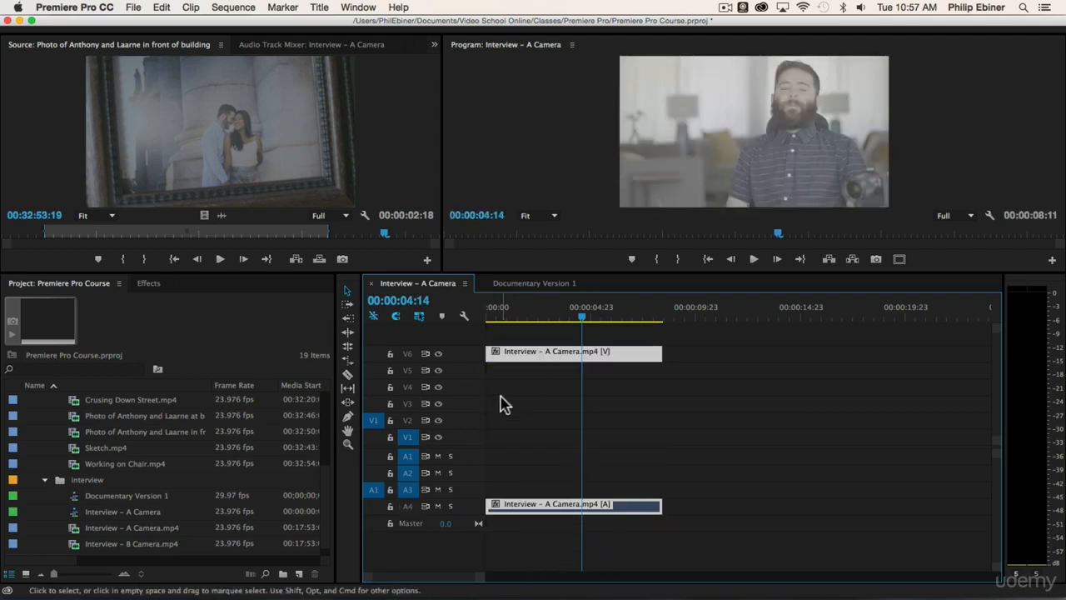
pyautogui.moveTo(514, 512); pyautogui.dragTo(503, 541)
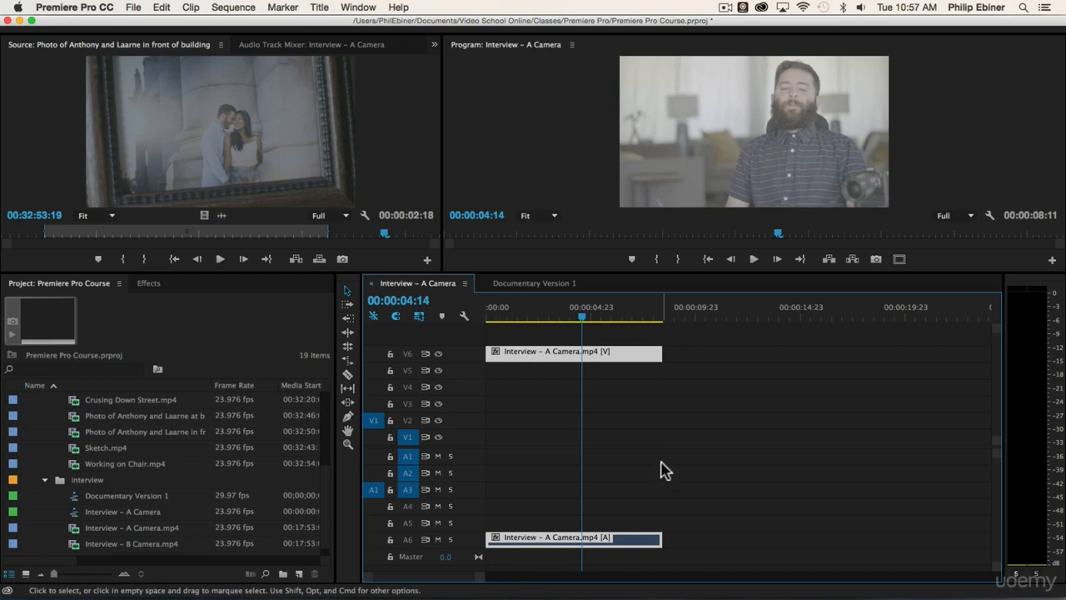